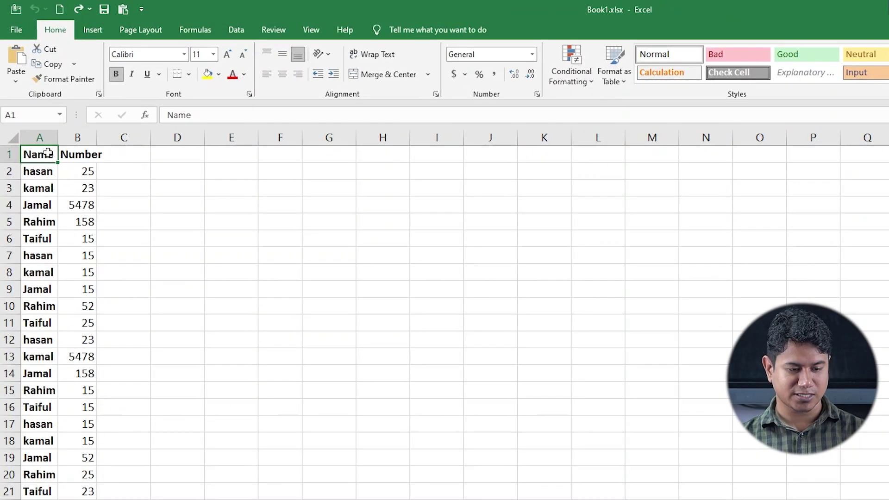
Select the Name column from A1 down to its last entry, and consult the lesson PDF in Adobe Reader before returning to Excel.
key(ctrl+shift+Down)
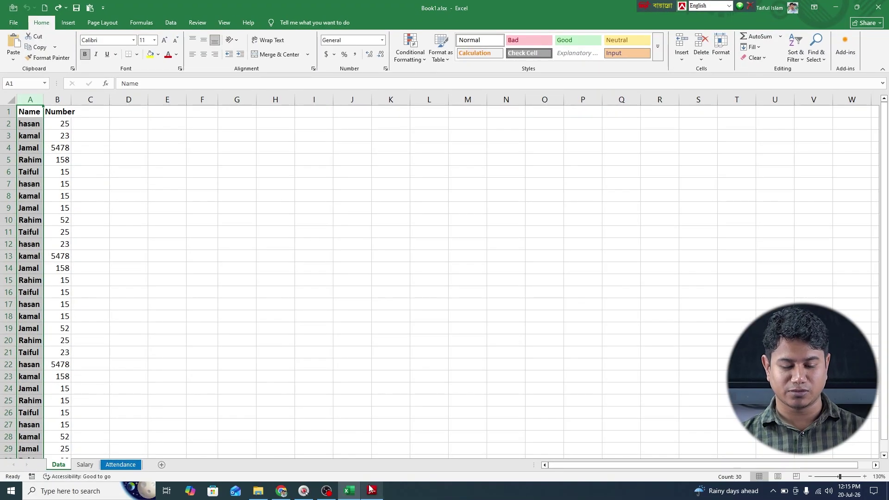
click(372, 490)
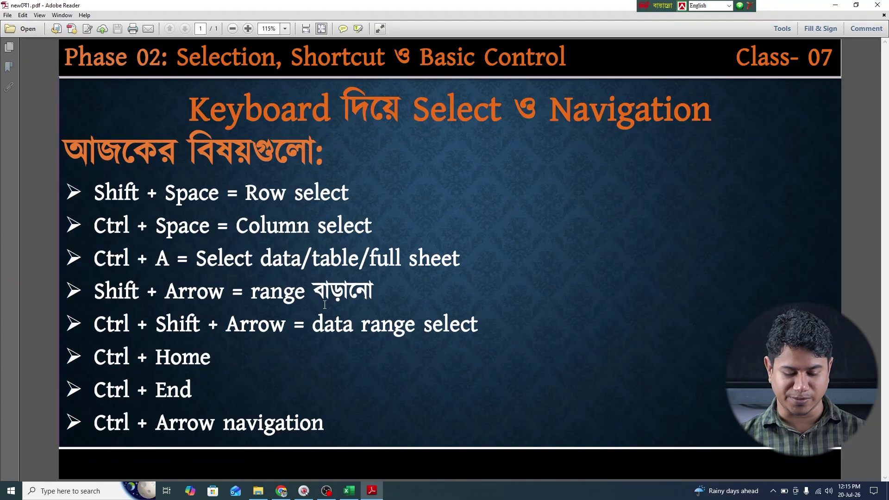
click(349, 491)
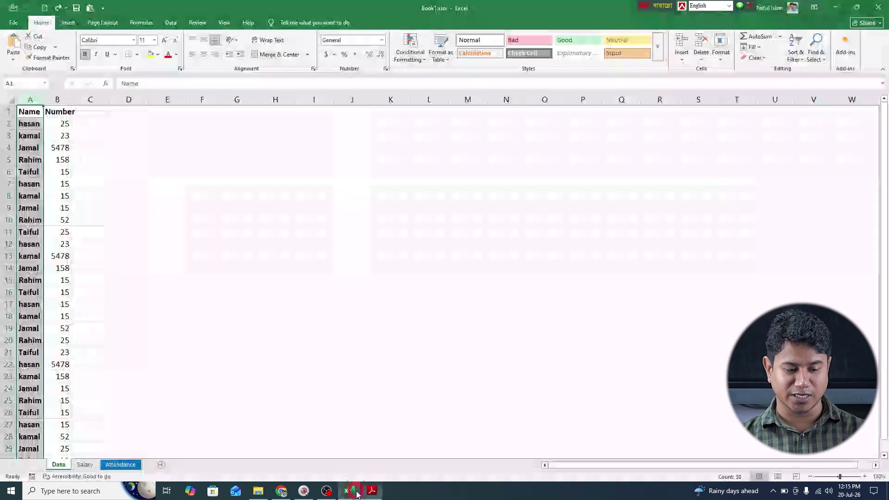
Select everything from A1 to the last used cell of the Data sheet.
click(29, 116)
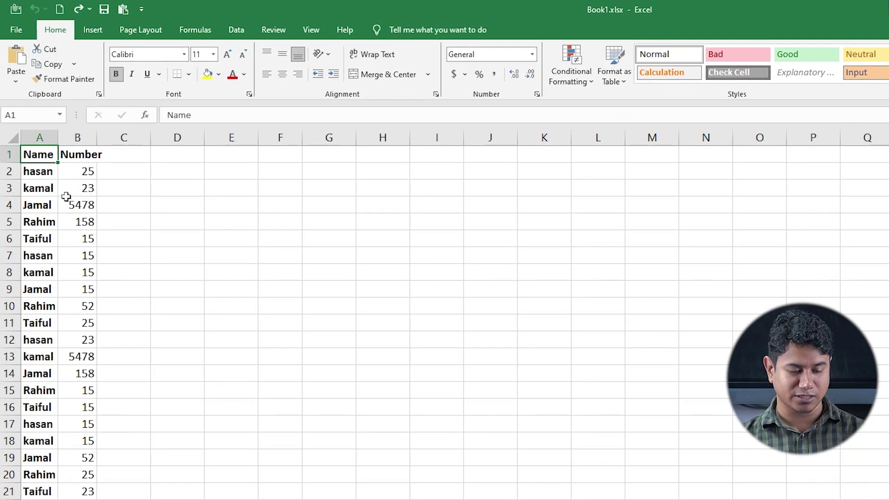
key(ctrl+shift+End)
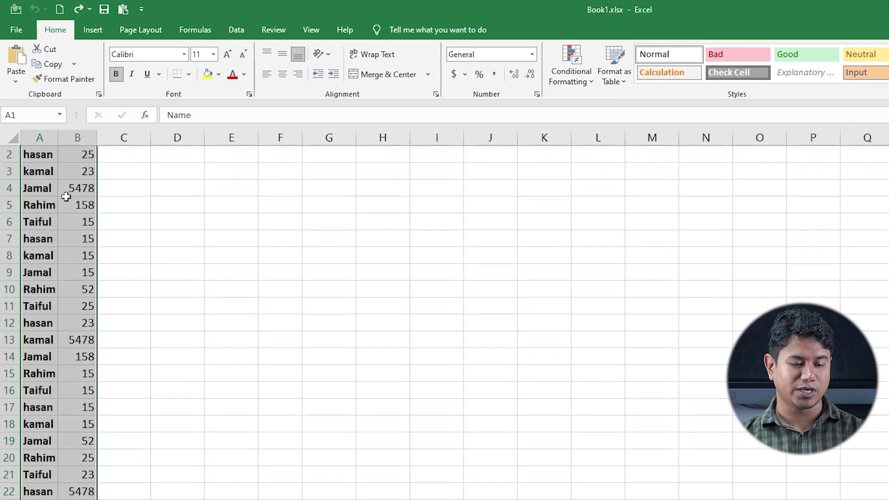
ctrl+scroll(94, 324, down, 2)
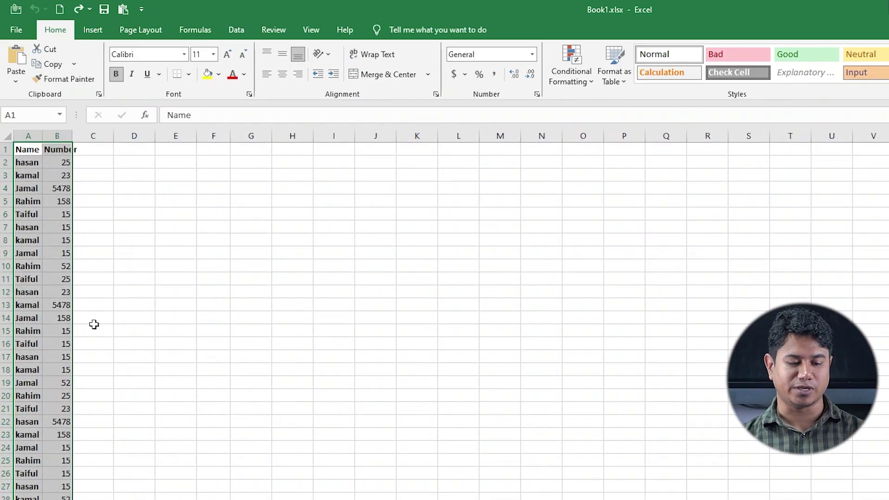
Select the entire sheet starting from the empty cell E13, and clear the selection by moving to E12.
click(179, 305)
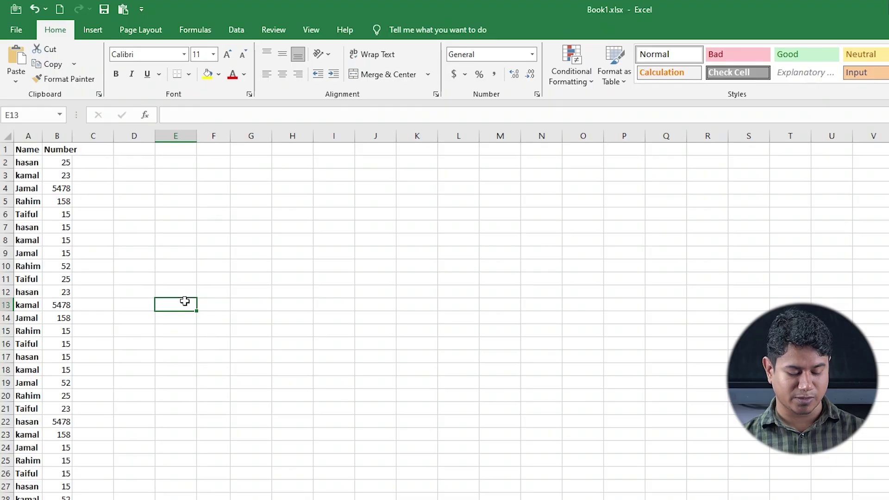
key(ctrl+a)
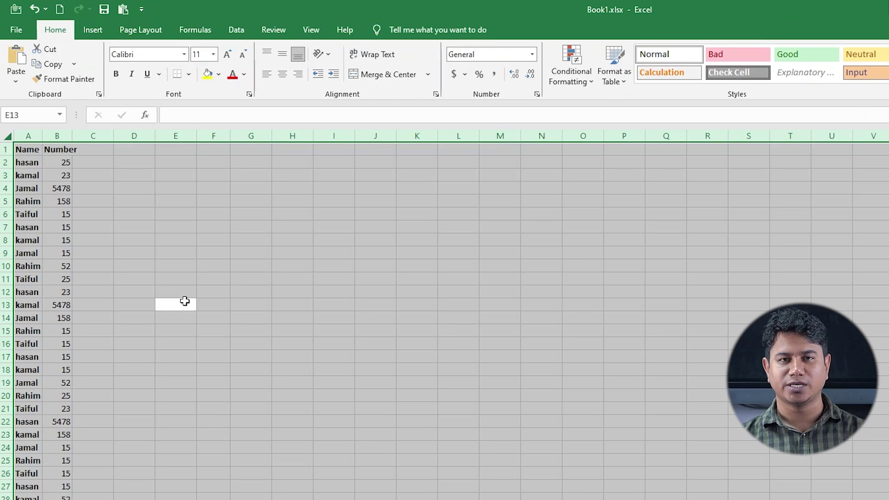
click(180, 292)
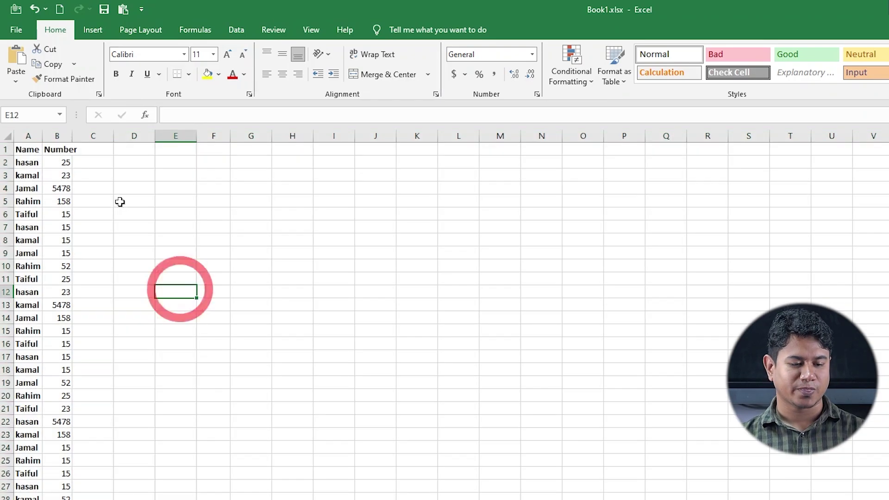
Select the whole data table starting from A1, and expand the selection to the entire sheet.
click(20, 149)
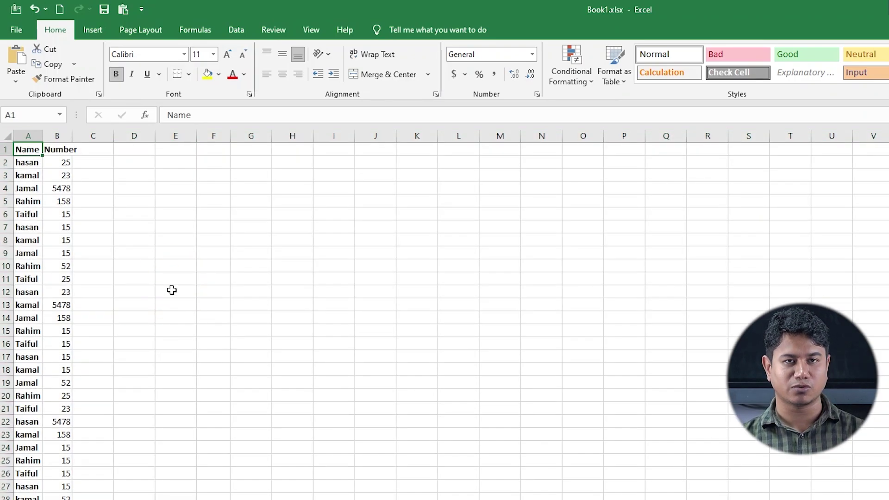
key(ctrl+a)
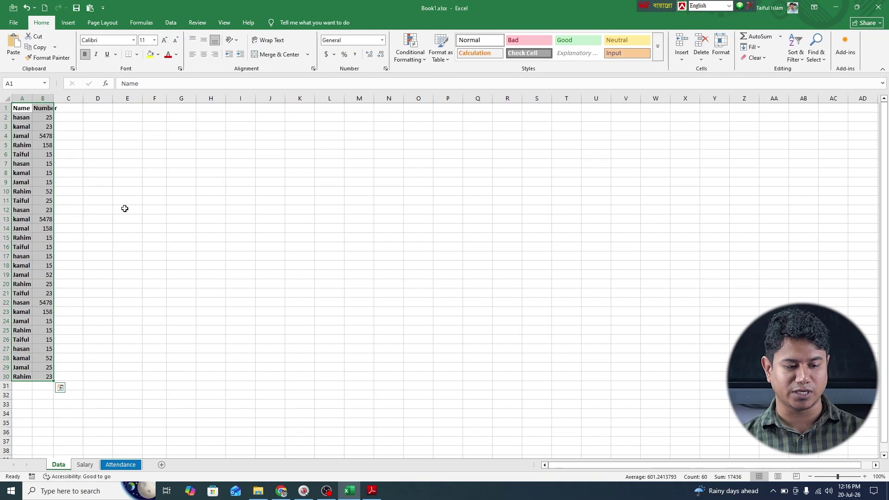
key(ctrl+a)
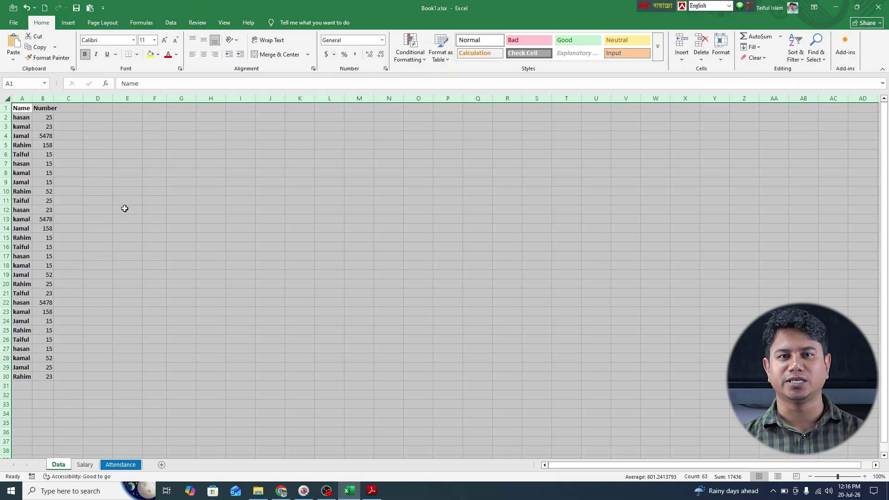
Consult the lesson PDF in Adobe Reader, and in Excel extend a selection cell by cell from D2 to cover D2:H6.
click(373, 493)
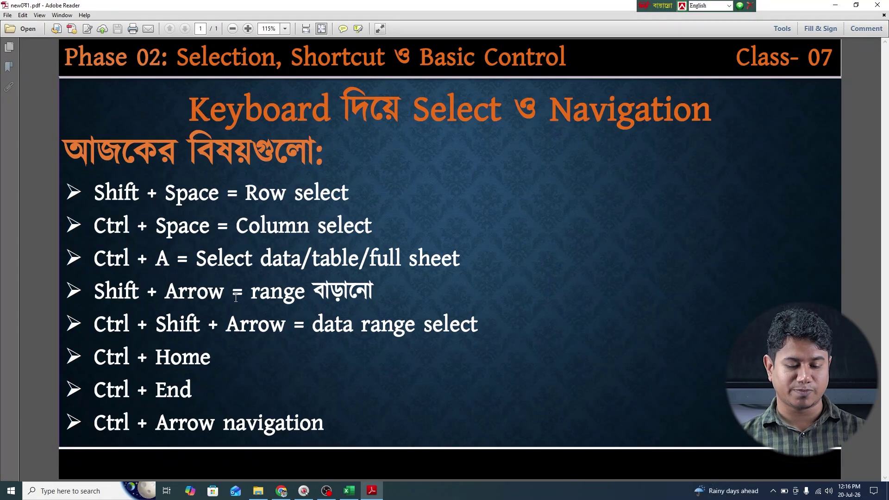
click(350, 491)
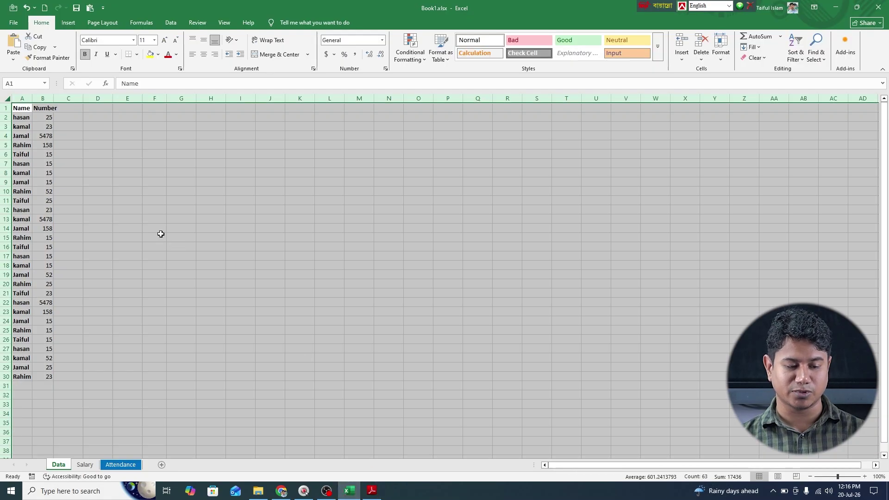
click(158, 236)
click(101, 118)
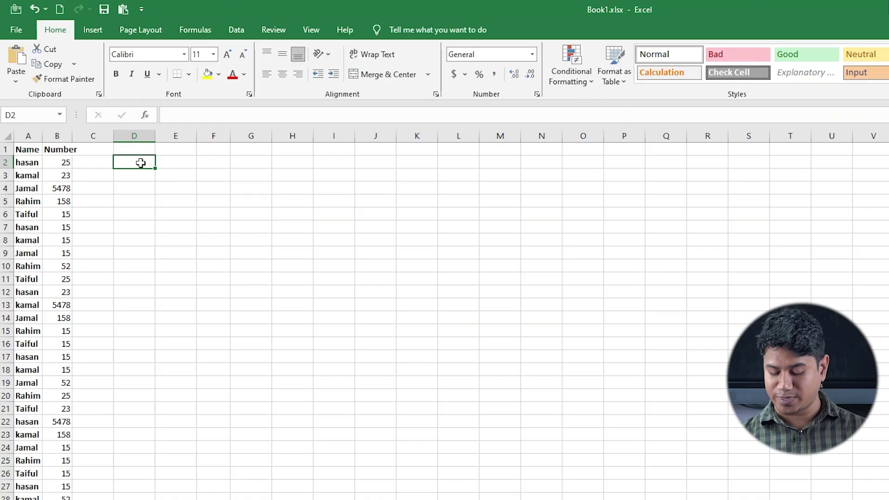
key(shift+Right)
key(shift+Right)
key(shift+Right)
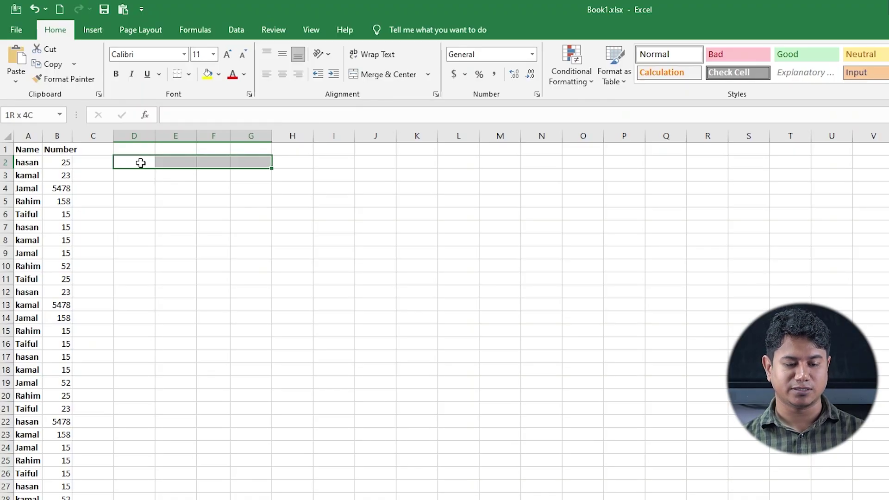
key(shift+Right)
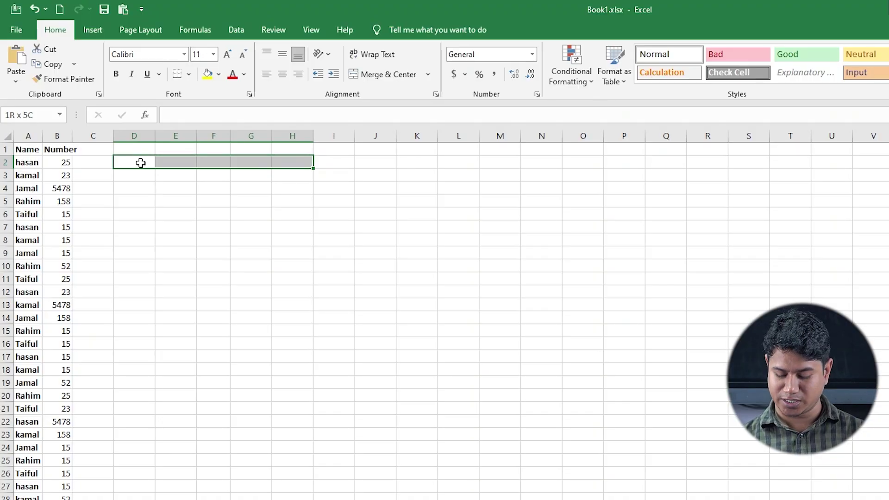
key(shift+Down)
key(shift+Down)
key(shift+Down)
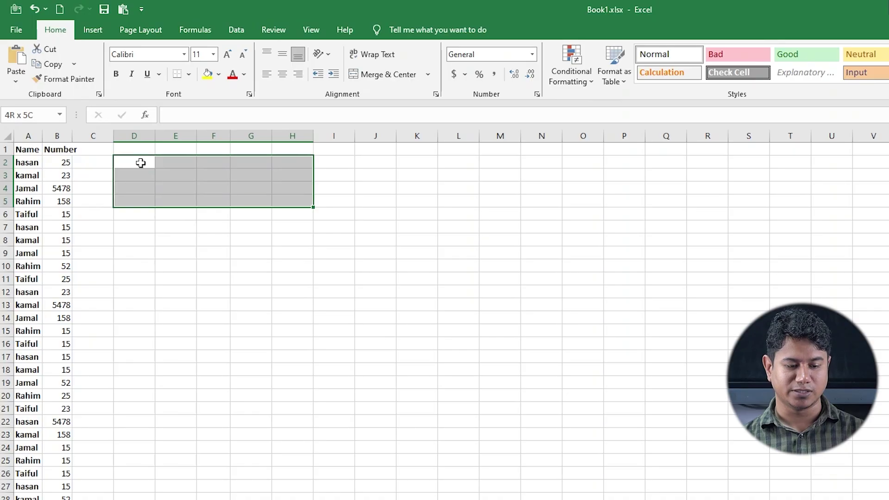
key(shift+Down)
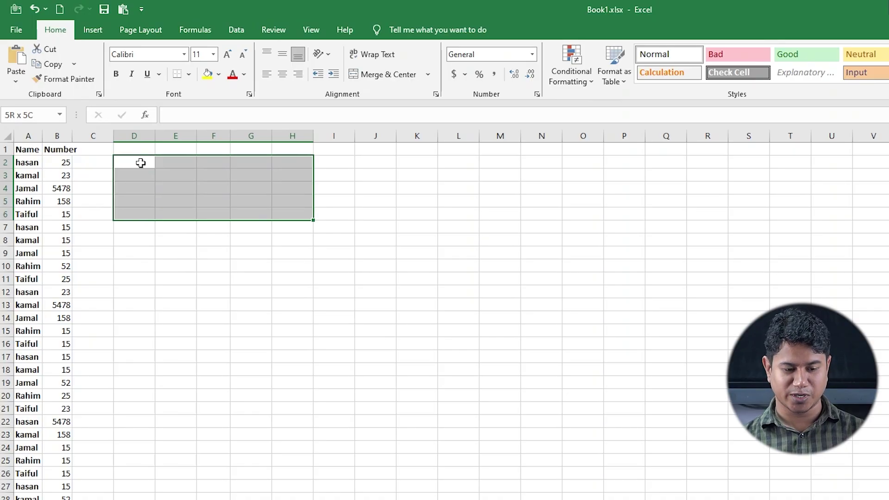
Shrink the selection anchored at D2 by one row, and carry its side edge back past column D to cover B2:D5.
key(shift+Up)
key(shift+Left)
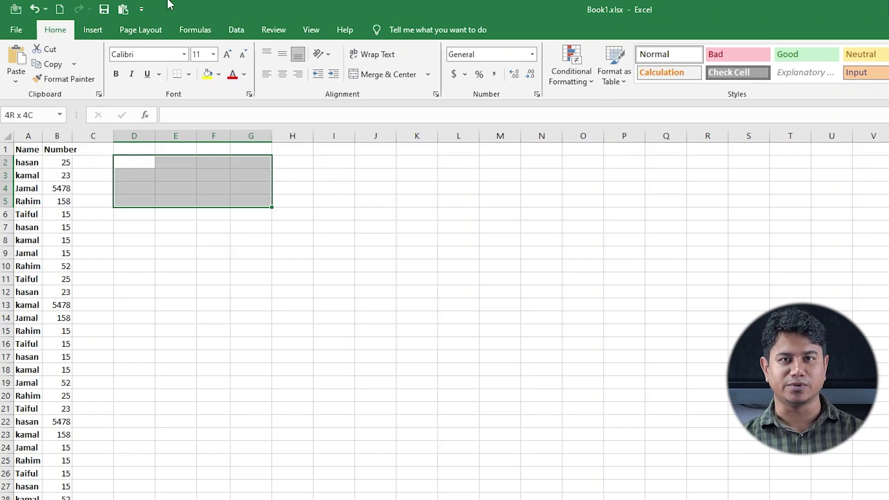
key(shift+Left)
key(shift+Left)
key(shift+Left)
key(shift+Left)
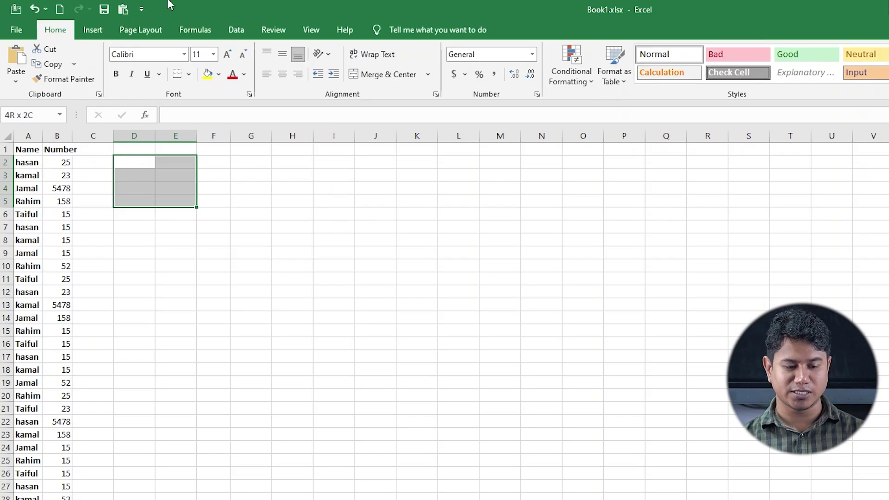
key(shift+Left)
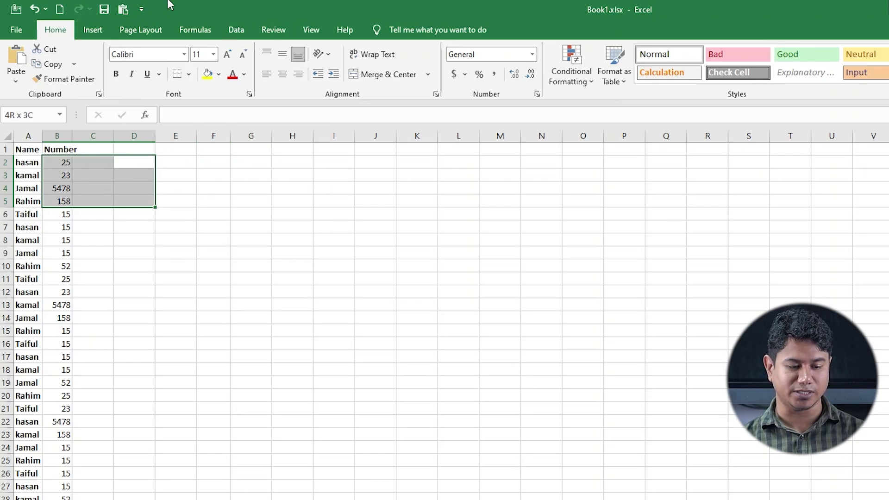
Extend the selection from anchor D2 to cover D2:F8, and deselect the range by choosing cell H5.
key(shift+Right)
key(shift+Right)
key(shift+Right)
key(shift+Right)
key(shift+Down)
key(shift+Down)
key(shift+Down)
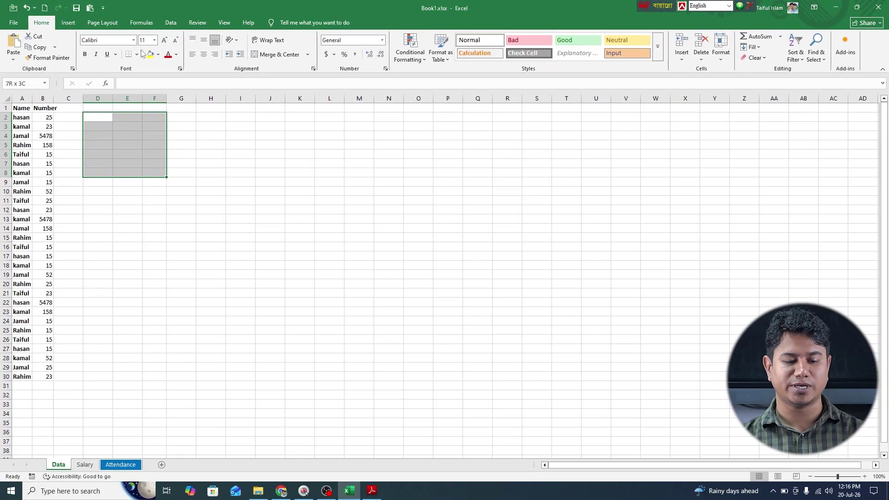
click(306, 198)
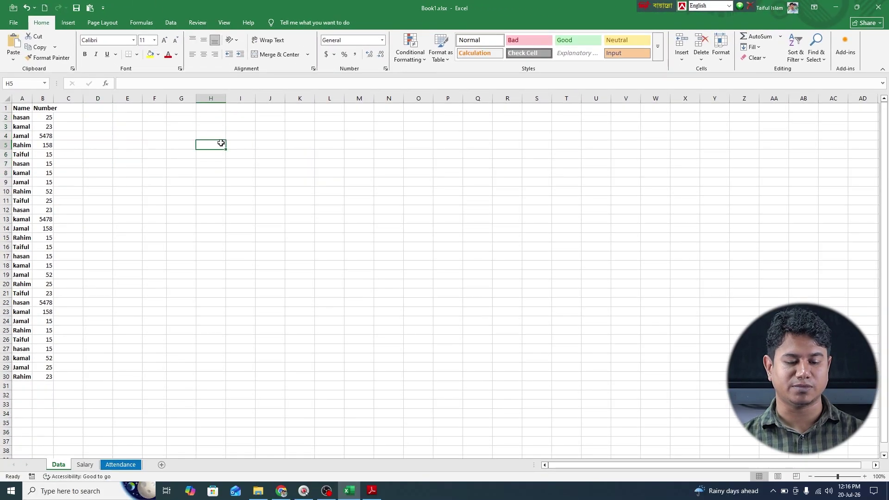
Consult the lesson PDF in Adobe Reader, and in Excel select the range A1:F16 and deselect it.
click(372, 491)
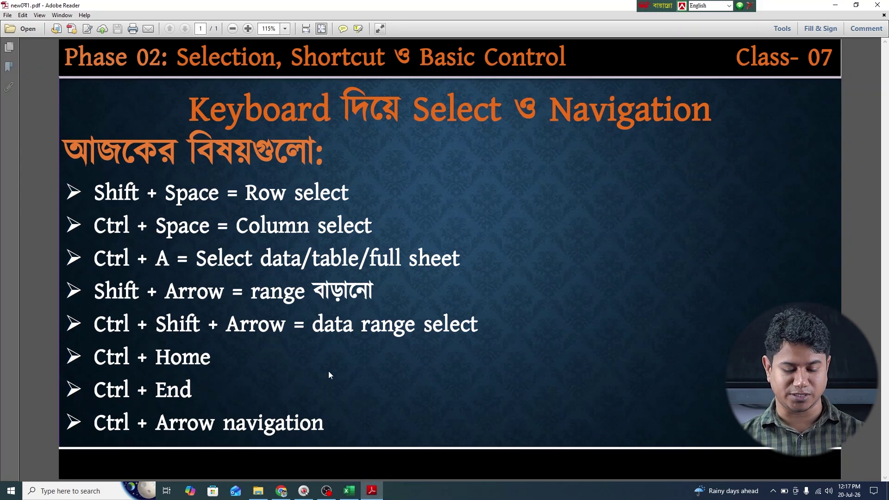
click(349, 491)
drag(22, 111, 157, 248)
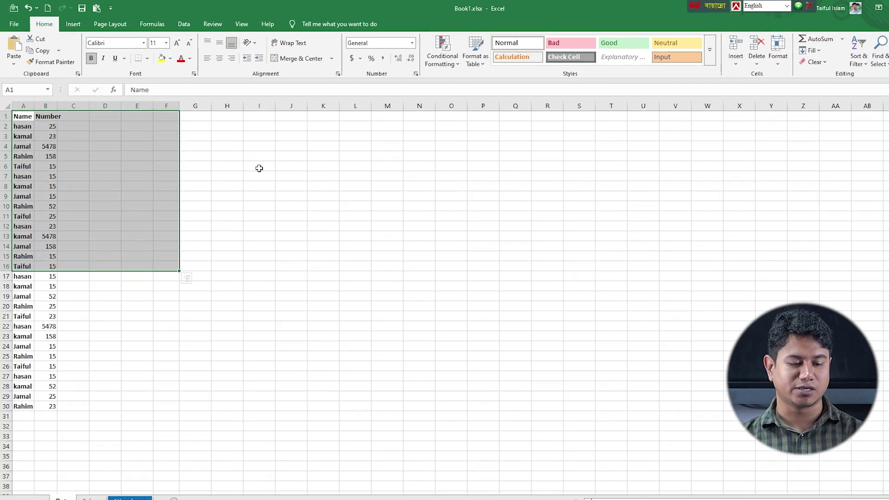
click(242, 156)
Select the range a1:d10 by entering its cell reference, and sweep a new selection over A1:G12.
click(36, 116)
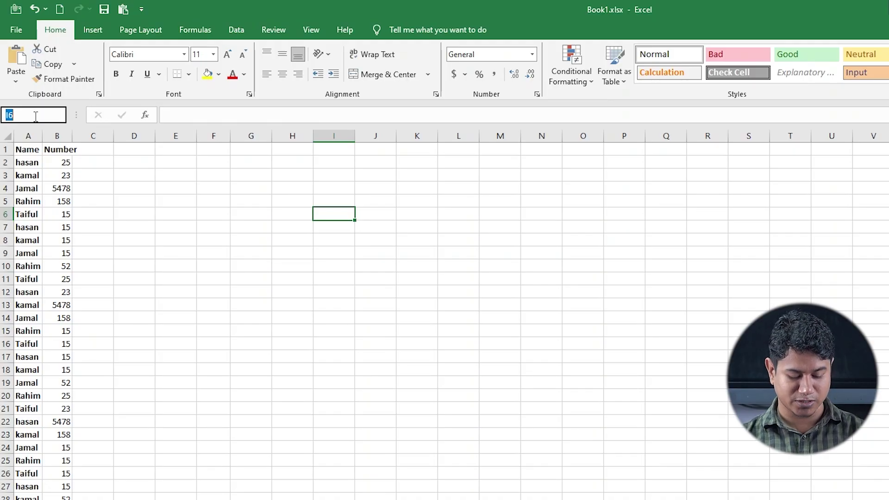
text(a)
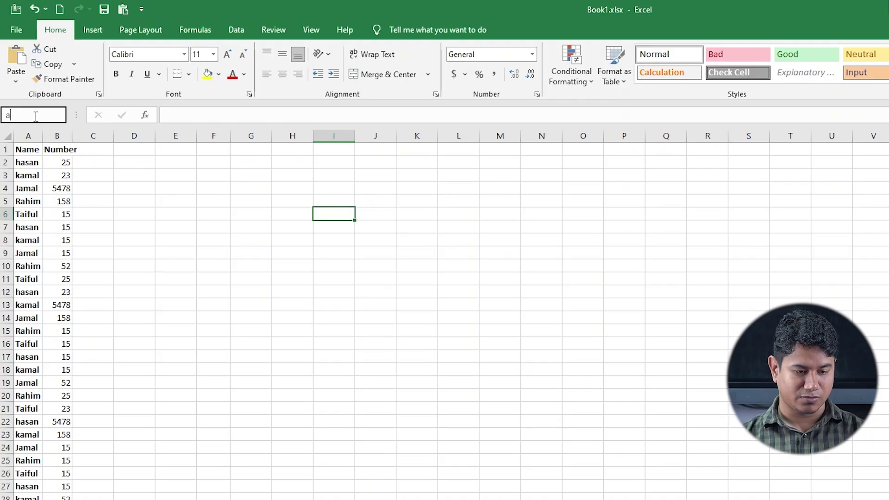
text(1:)
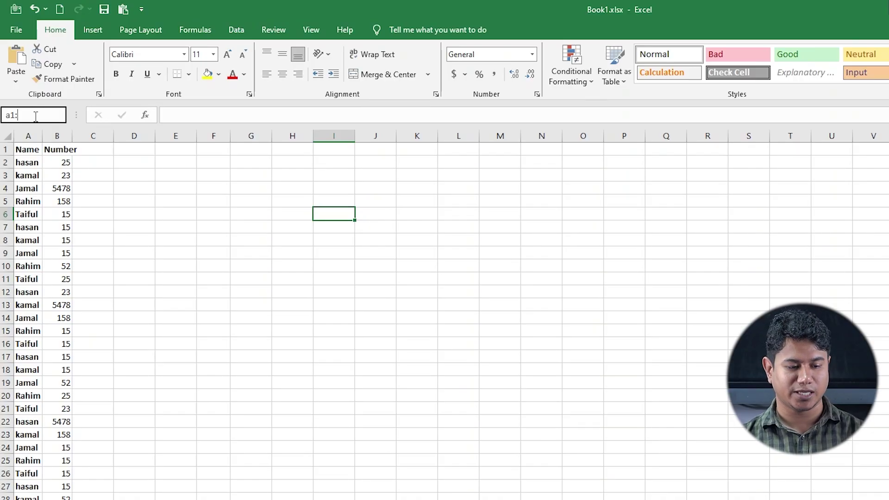
text(d10)
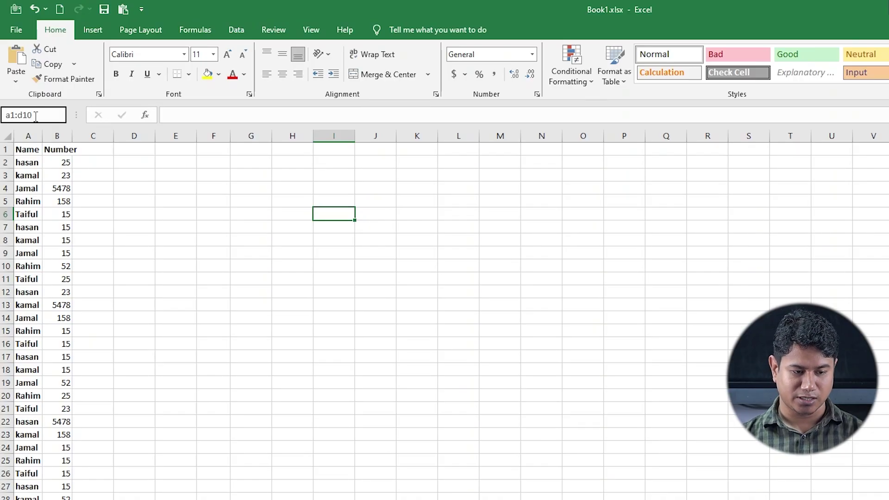
key(Return)
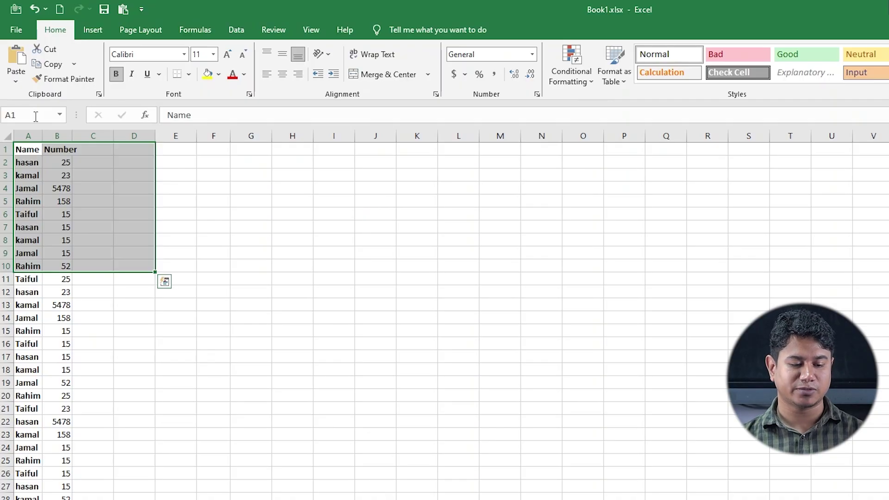
click(224, 237)
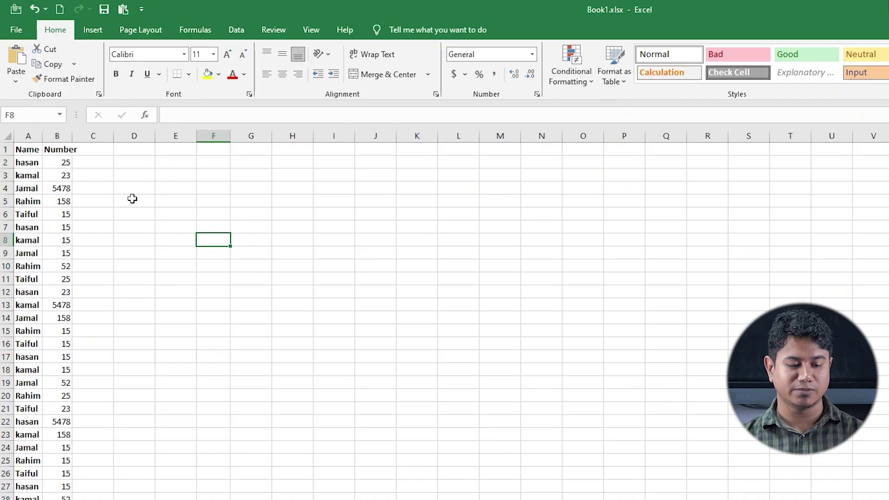
drag(22, 148, 236, 293)
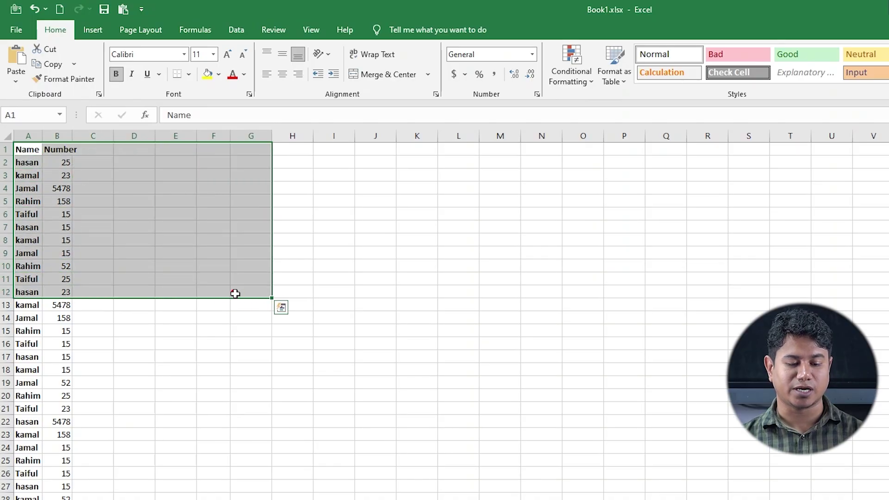
Choose cell J11, try growing and shrinking the selection around it, and extend it to cover H11:J13.
click(374, 280)
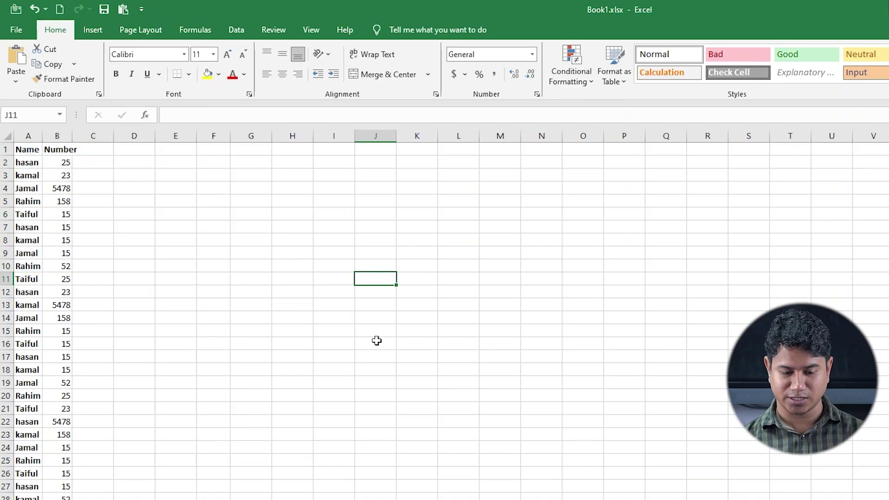
key(shift+Up)
key(shift+Right)
key(shift+Down)
key(shift+Left)
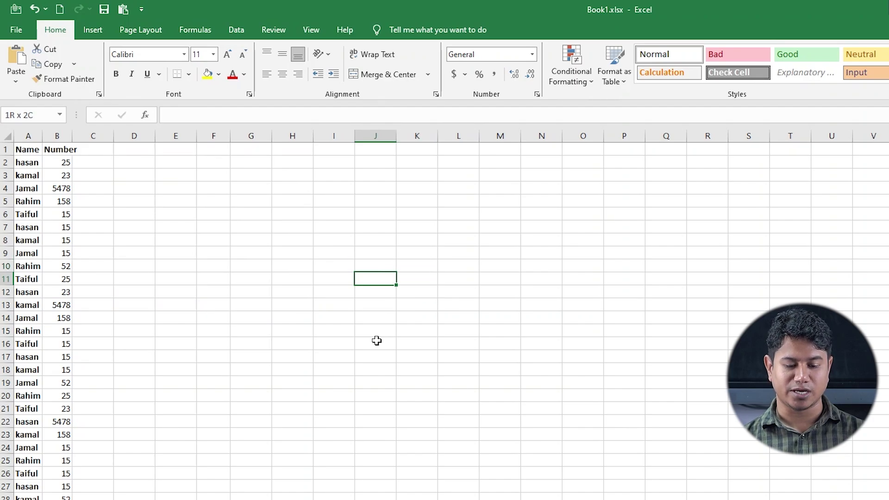
key(shift+Left)
key(shift+Left)
key(shift+Down)
key(shift+Down)
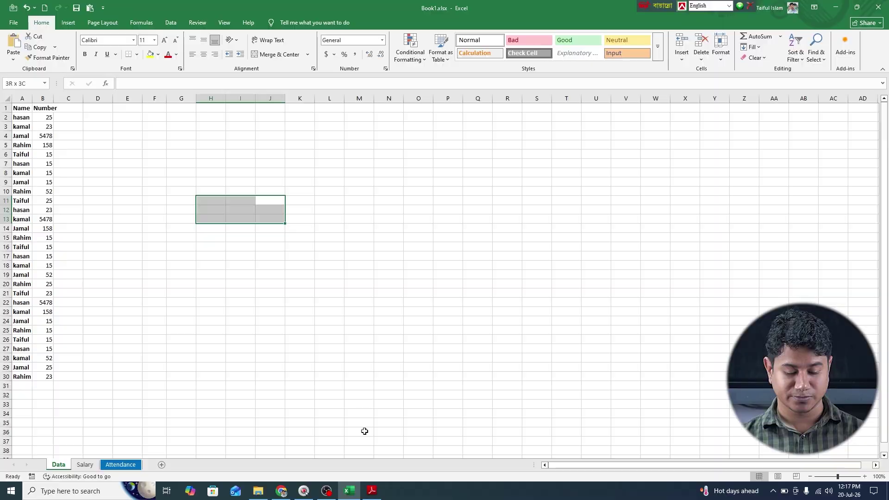
Consult the lesson PDF in Adobe Reader, and in Excel extend the selection from F17 up to F1 and deselect it.
click(372, 491)
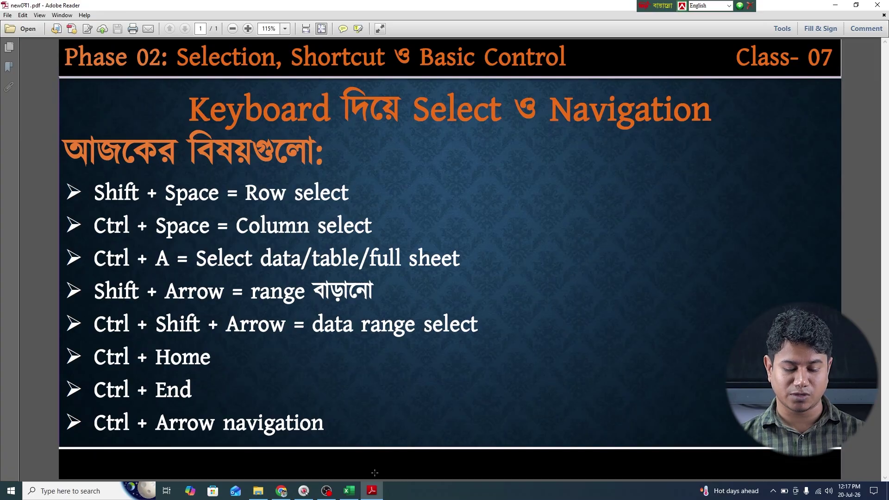
click(349, 491)
click(217, 357)
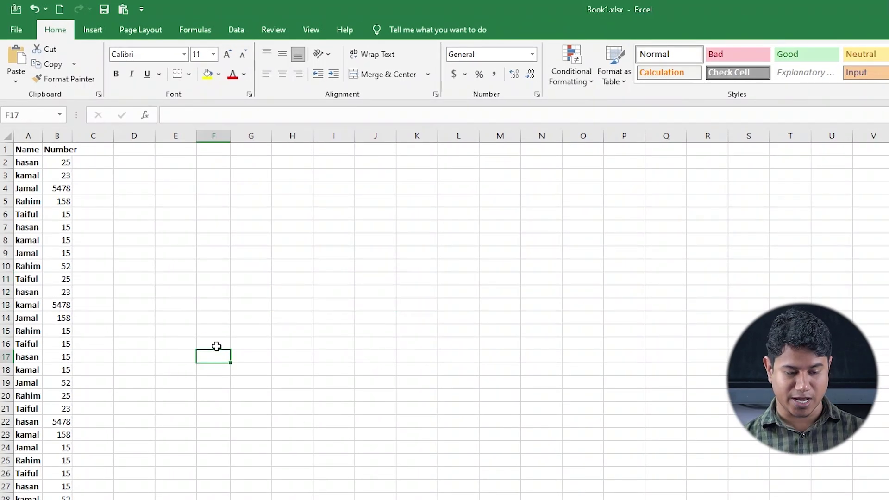
key(ctrl+shift+Up)
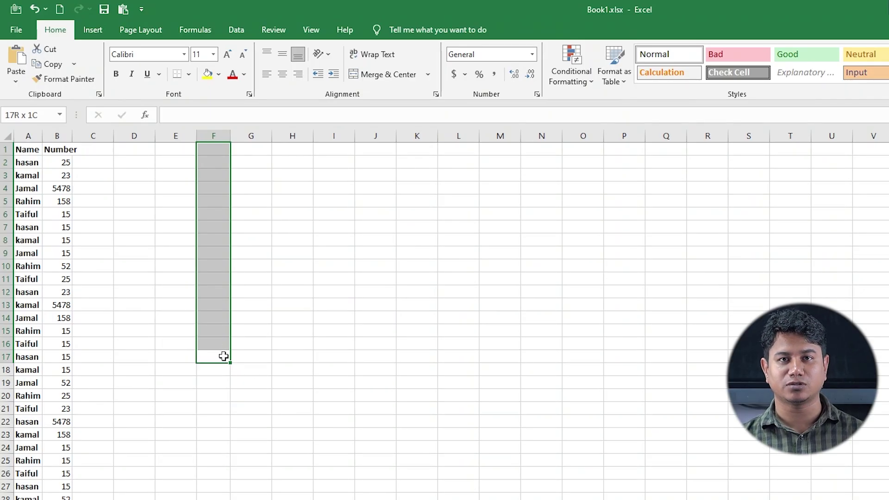
click(449, 342)
Enter a sample first name in cell J5.
click(377, 203)
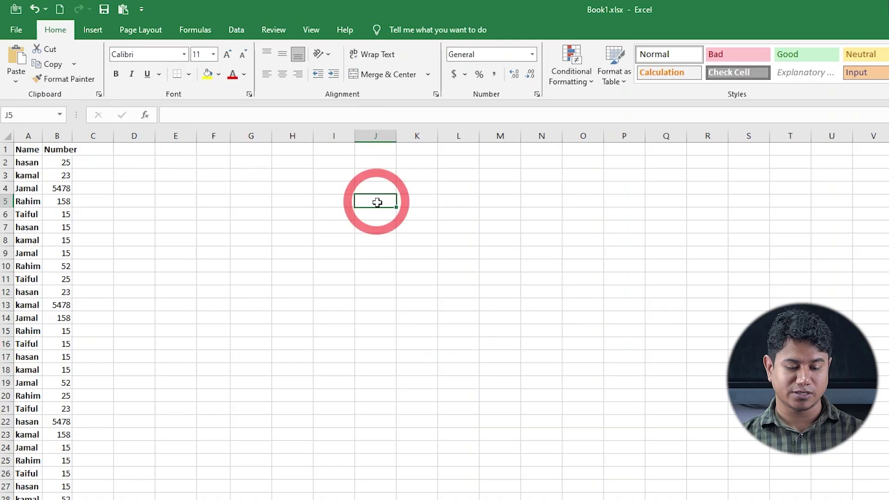
text(Ta)
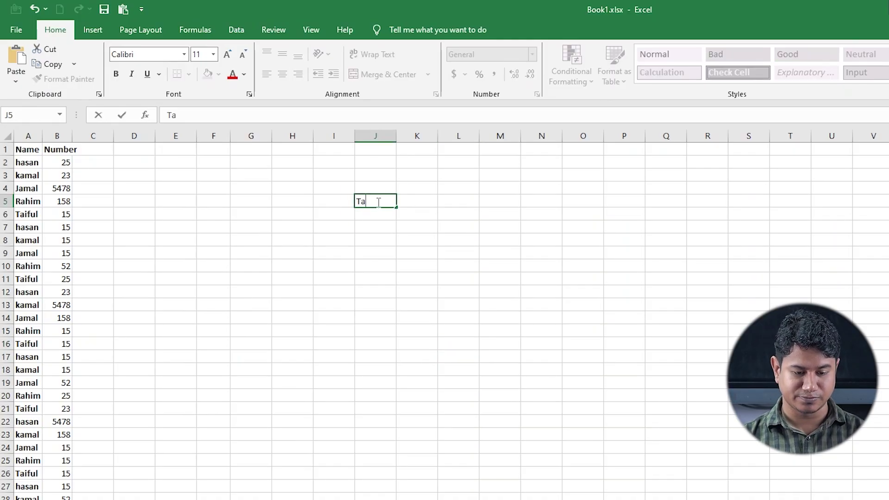
text(iful)
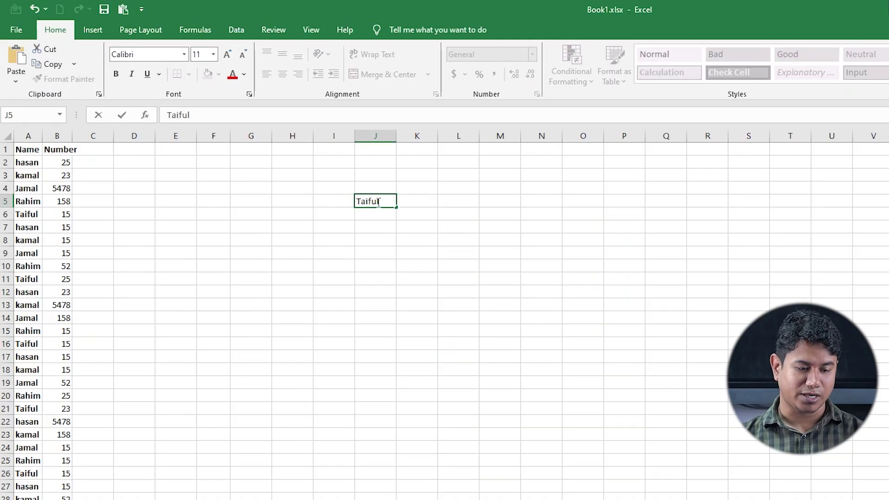
Choose cell A1, check the lesson PDF, and in Excel extend the selection across row 1 to the sheet's last column.
click(29, 150)
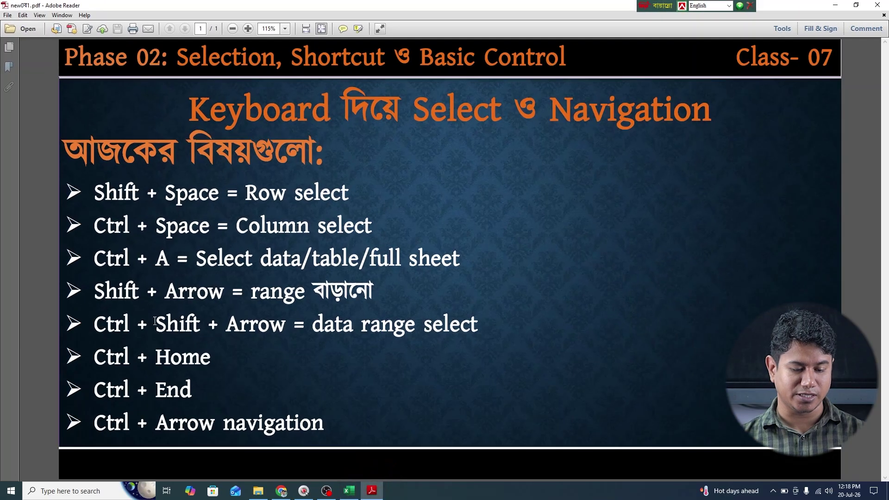
click(349, 491)
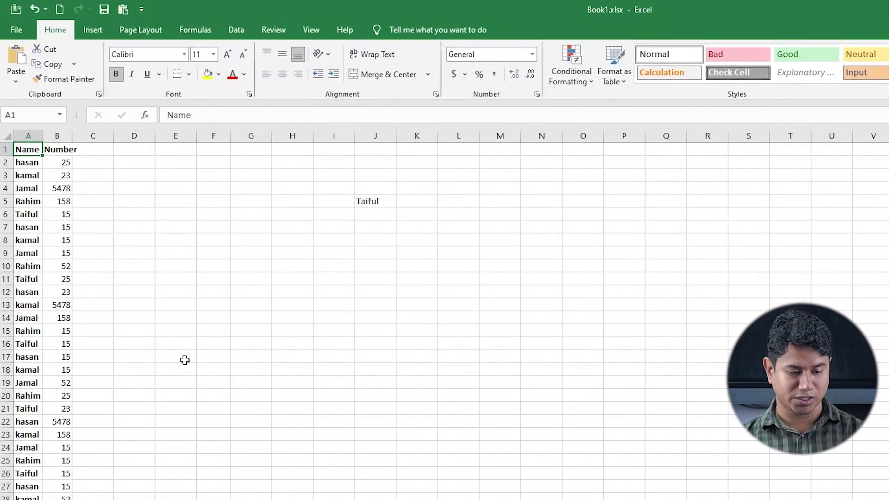
key(ctrl+shift+Right)
key(ctrl+shift+Right)
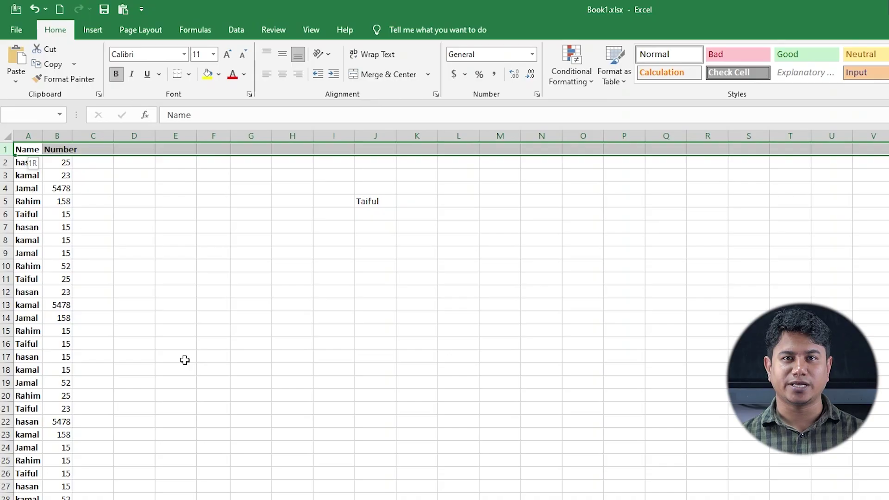
Select row 5's data from A5 to B5, and extend the selection to the name in J5.
click(26, 202)
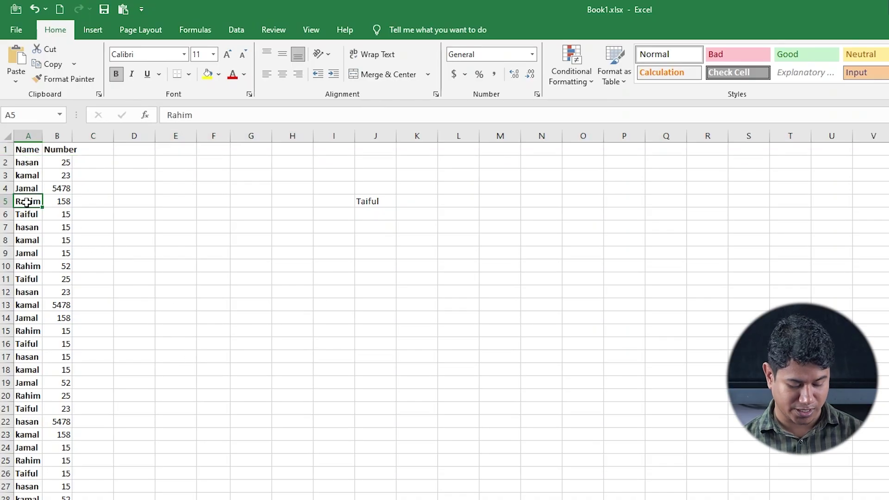
key(ctrl+shift+Right)
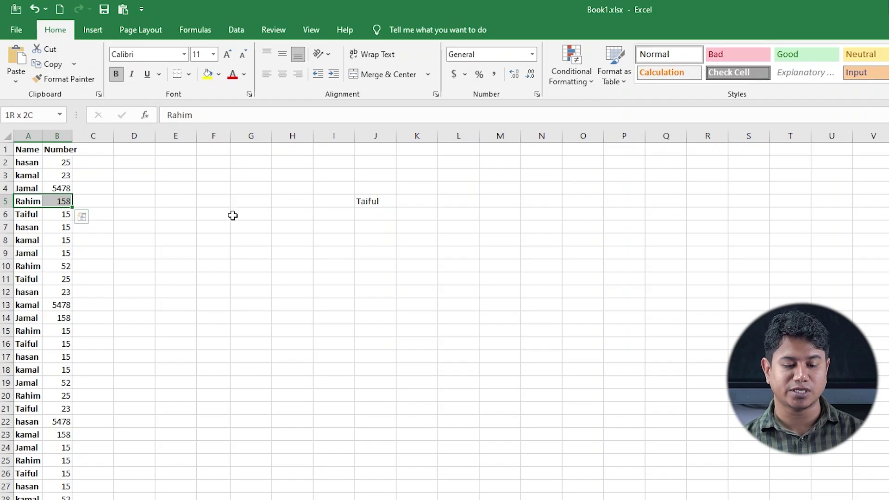
shift+click(364, 205)
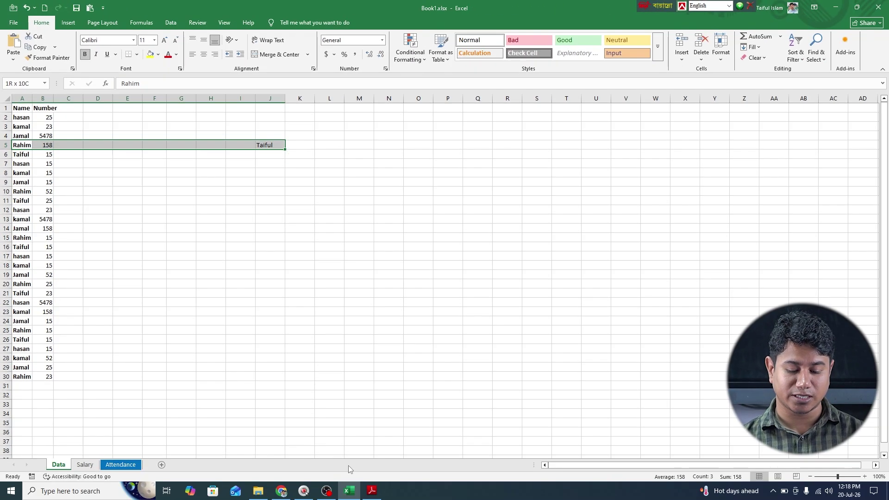
Consult the lesson PDF in Adobe Reader, and in Excel enter a sample first name in cell Q5.
click(372, 491)
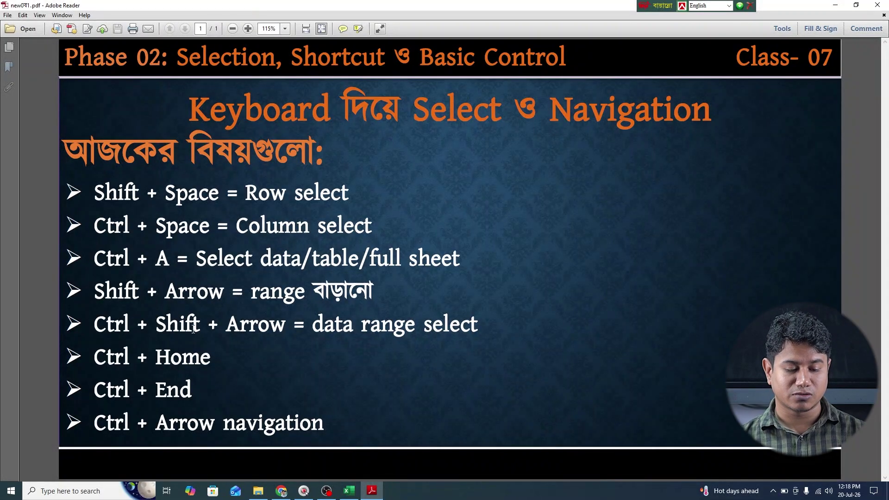
click(349, 492)
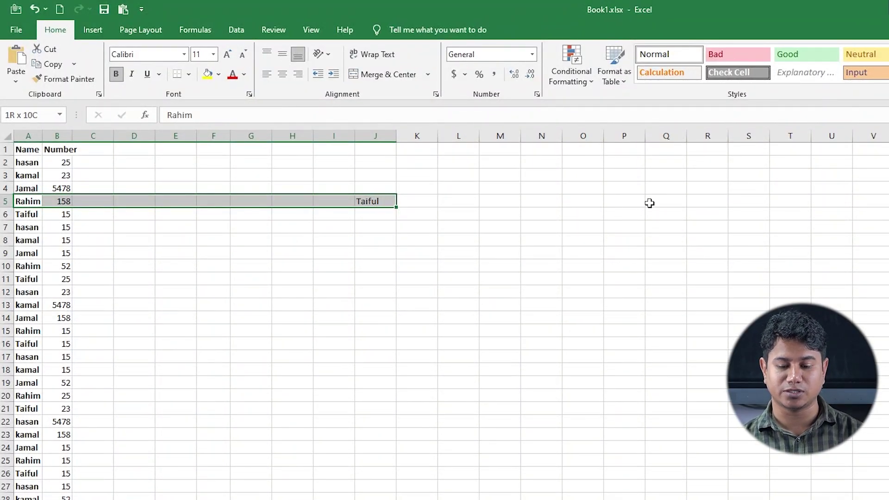
click(668, 202)
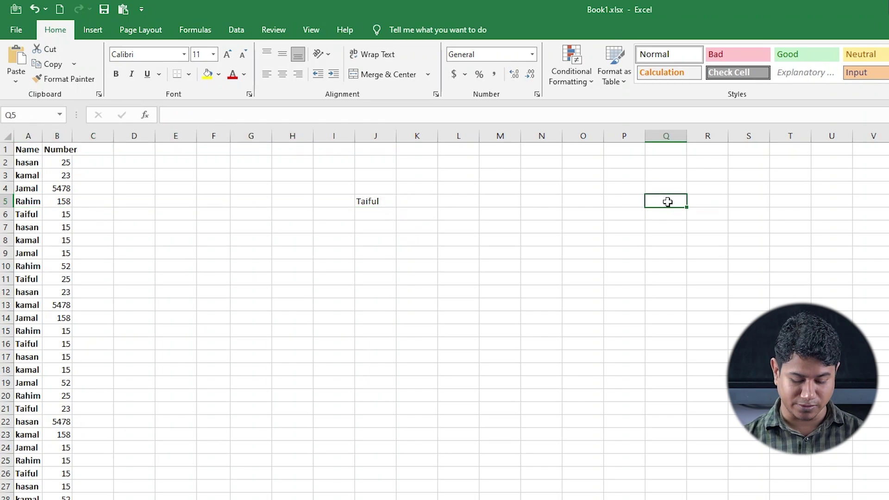
text(Ra)
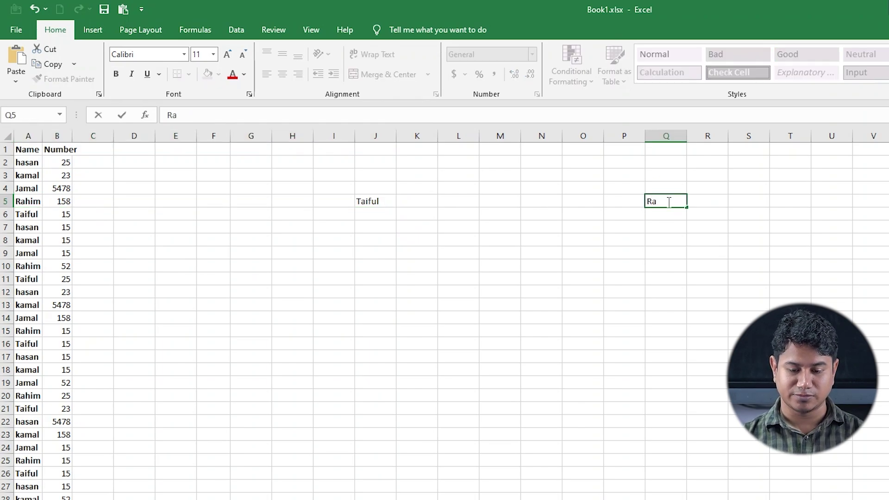
text(him)
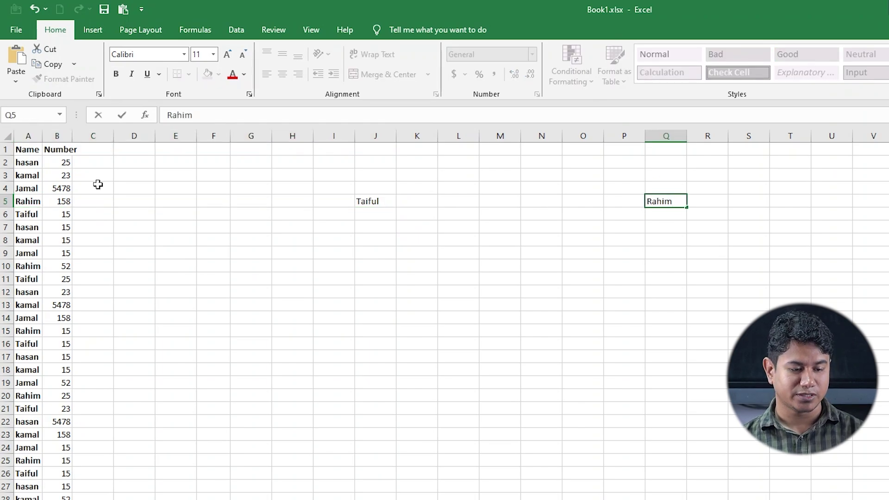
Extend the selection from A5 through B5 and J5 to the next filled cell in row 5, and deselect it by choosing N12.
click(33, 201)
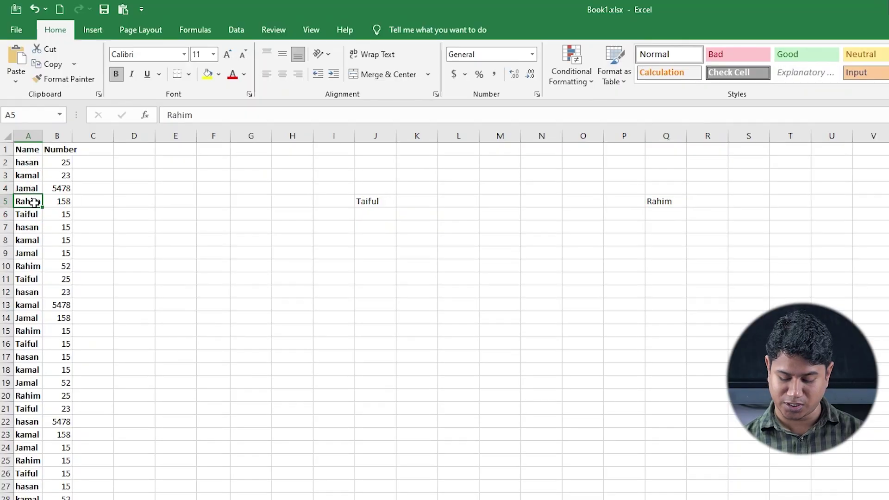
key(shift+Right)
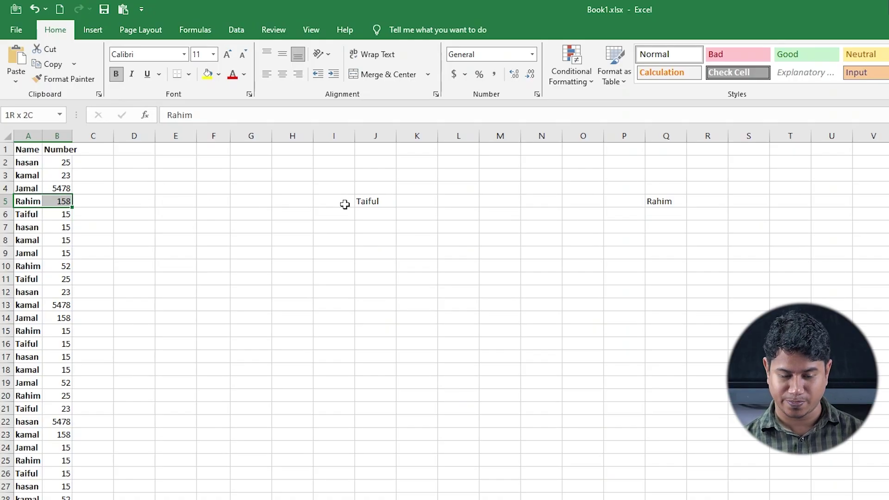
key(ctrl+shift+Right)
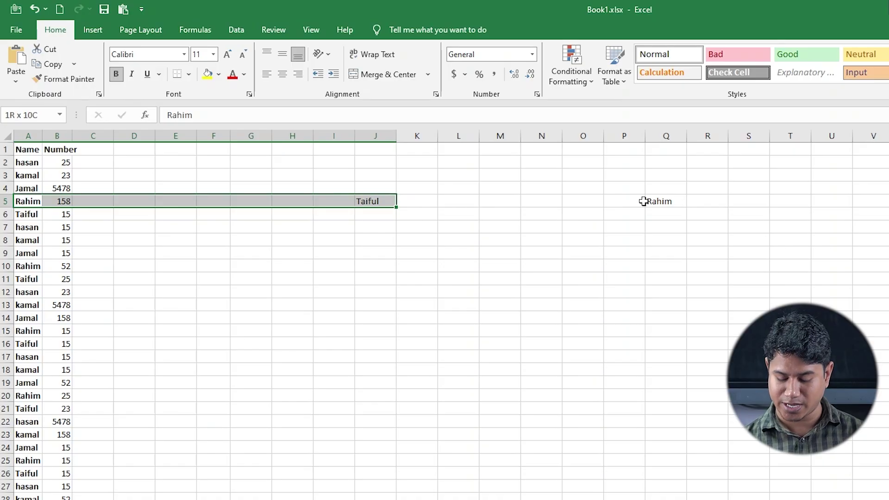
key(ctrl+shift+Right)
click(556, 294)
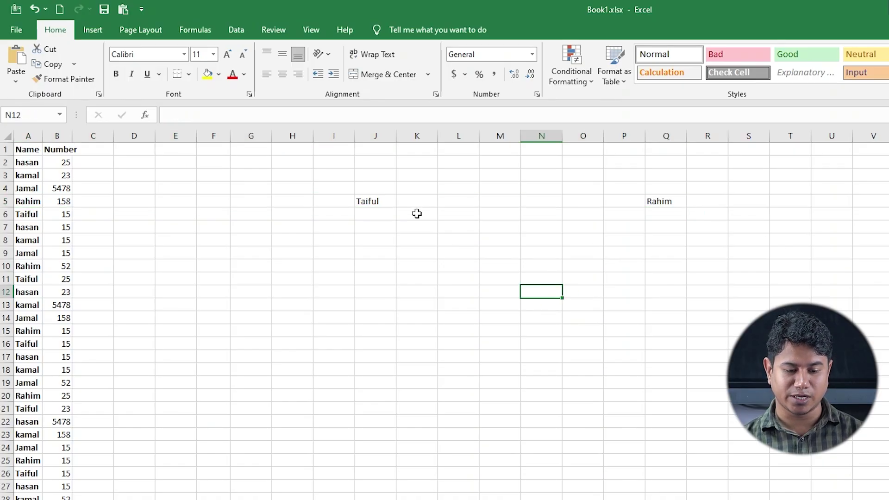
Enter a sample first name in cell I5, directly beside the name in J5.
click(104, 202)
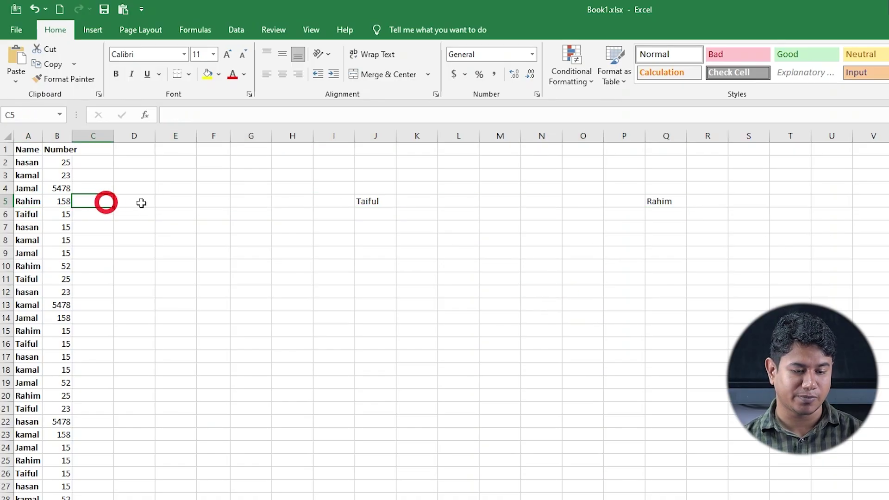
click(344, 200)
text(Hasan)
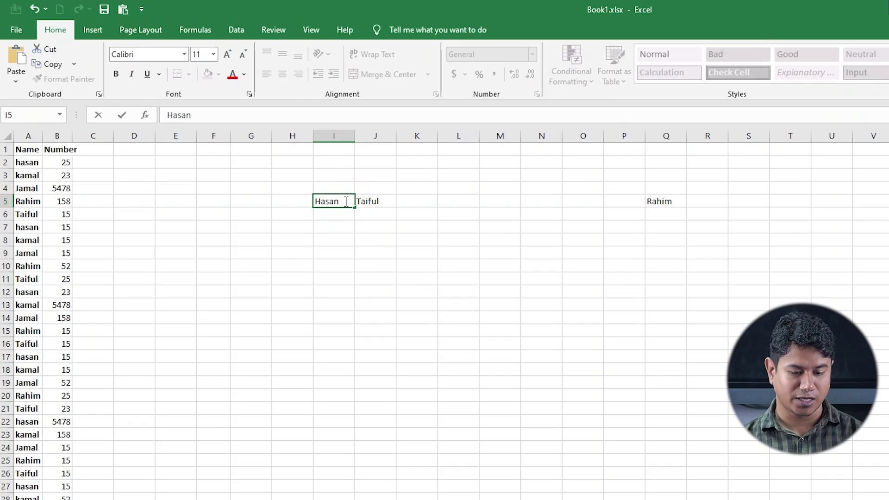
Extend the selection from A5 across the filled cells of row 5 to cover A5:Q5.
click(32, 204)
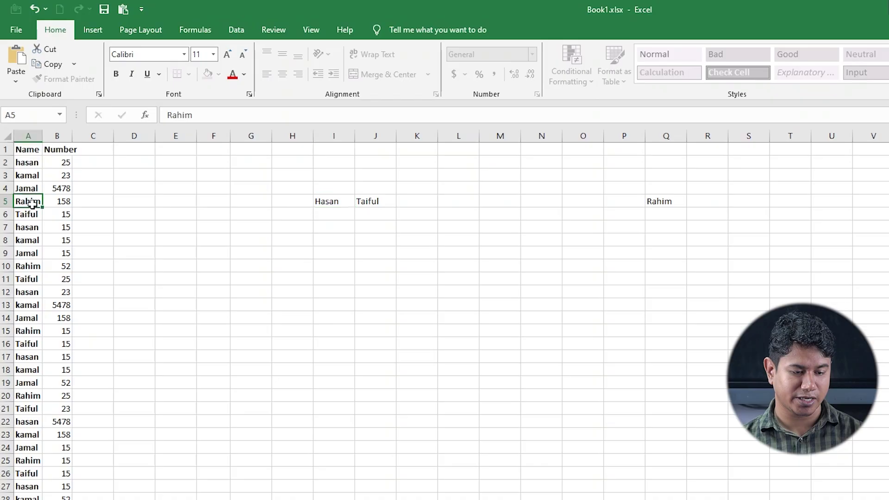
key(shift+Right)
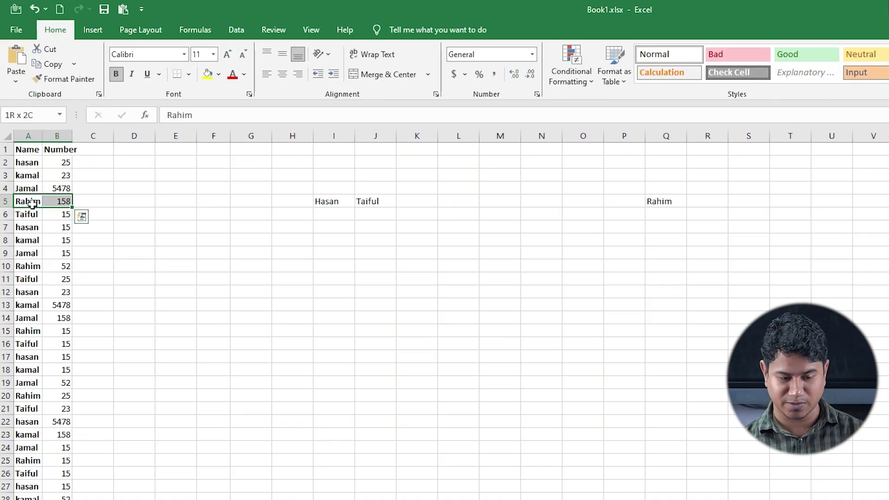
key(ctrl+shift+Right)
key(ctrl+shift+Right)
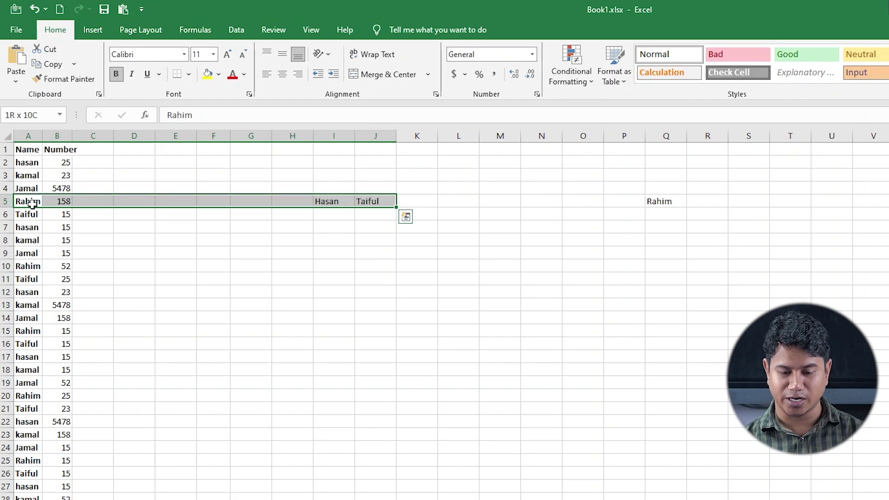
key(ctrl+shift+Right)
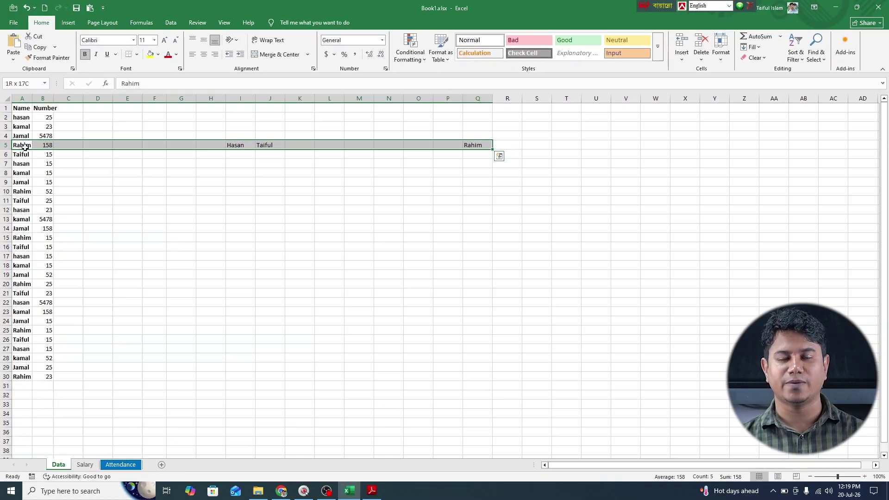
Consult the lesson PDF in Adobe Reader, and in Excel jump from row 5 to the sheet's first cell, A1.
click(365, 488)
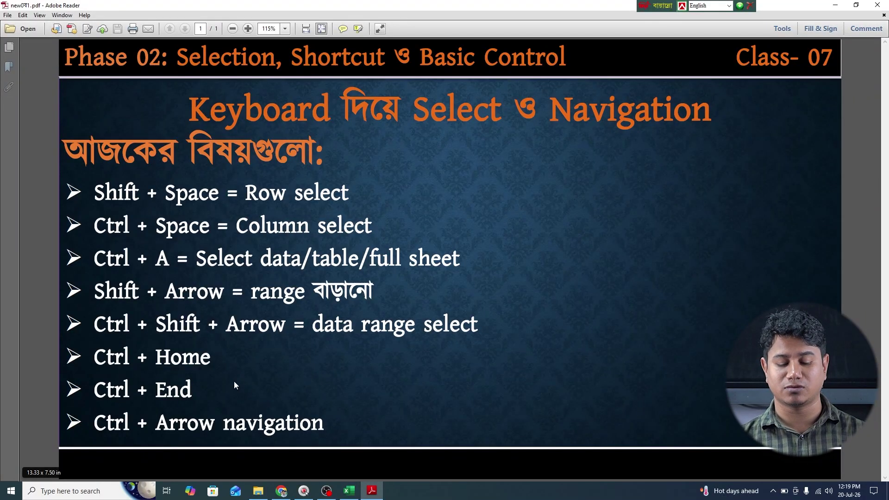
key(alt+Tab)
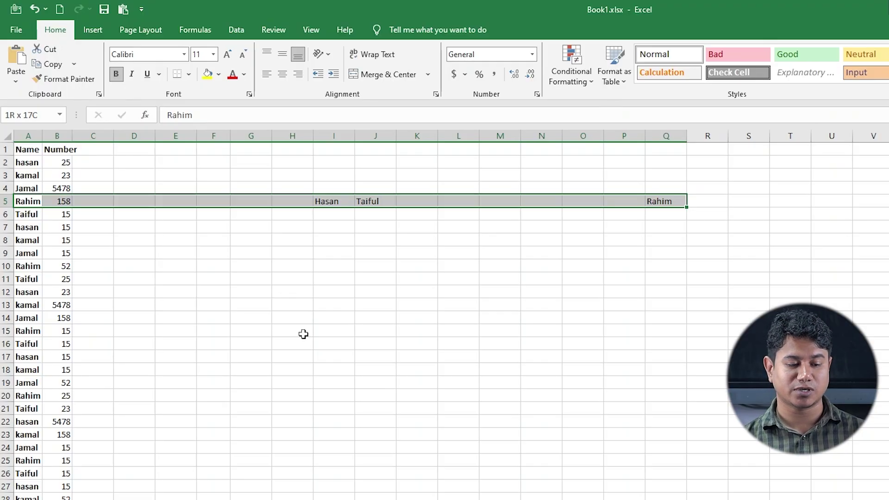
key(ctrl+Home)
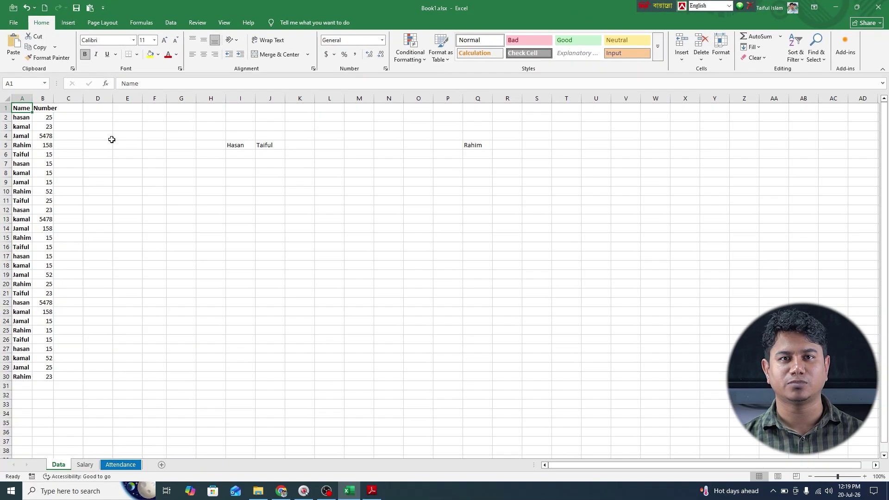
Consult the lesson PDF in Adobe Reader, and in Excel jump from A1 to the sheet's last used cell, Q30.
click(372, 491)
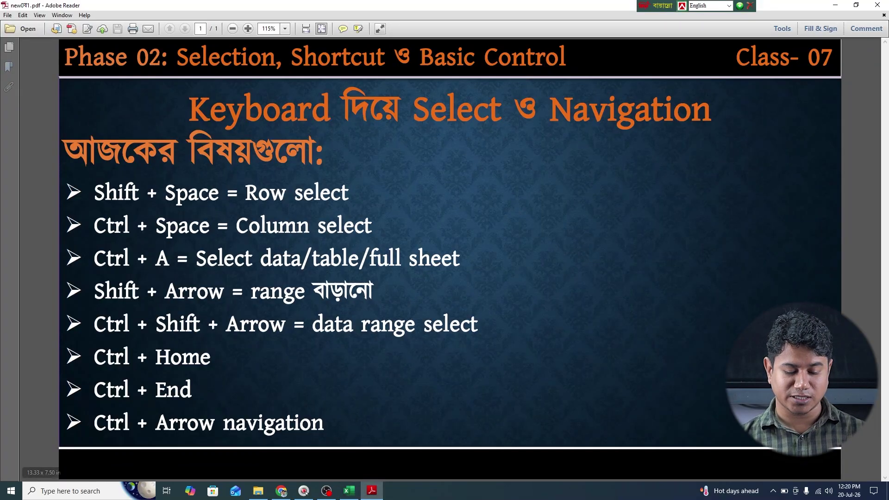
click(350, 491)
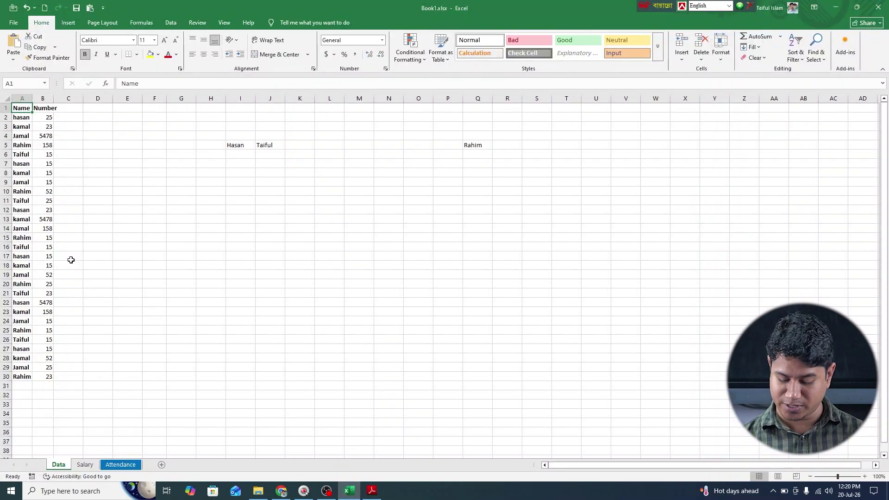
key(ctrl+End)
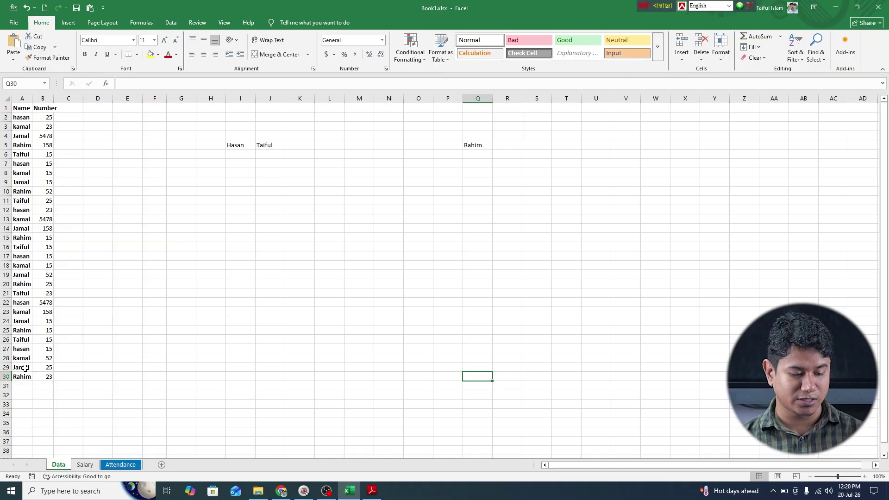
Select row 30, pick cells around its crossing with column Q, and move down from Q28 to Q30.
click(6, 376)
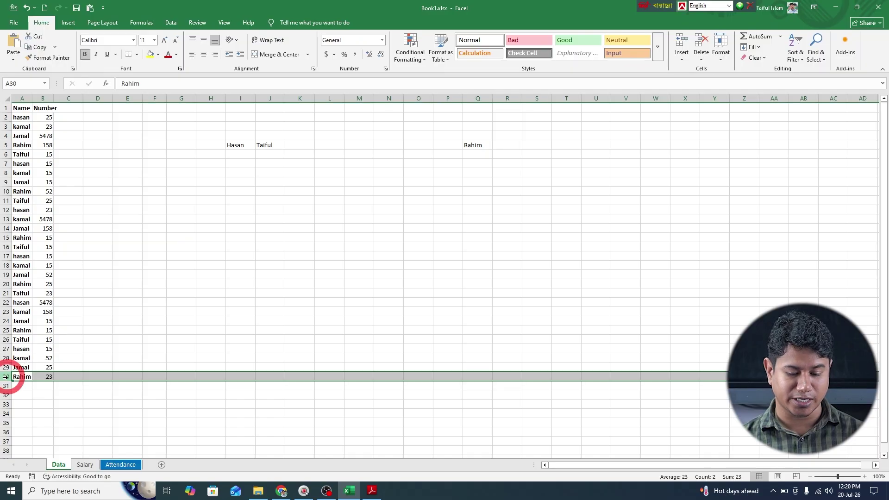
click(480, 375)
click(478, 405)
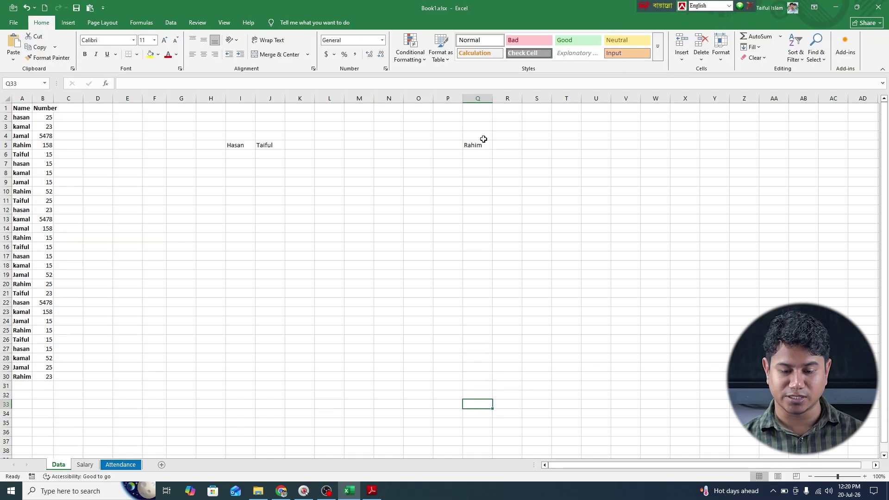
click(484, 355)
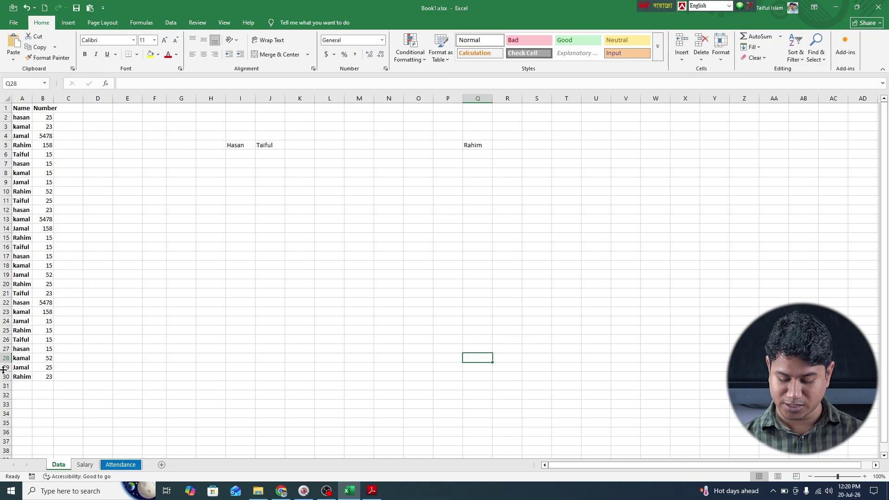
key(Down)
key(Down)
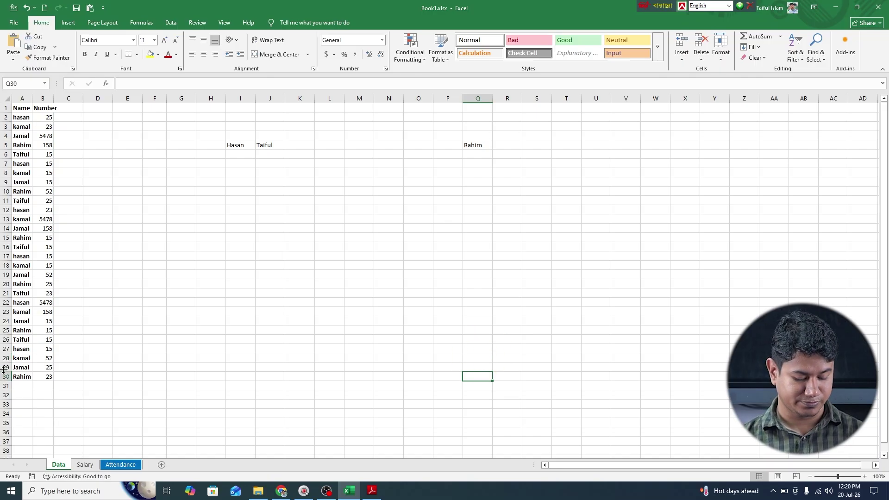
Jump from D25 to the last used cell, Q30, and select row 30 together with column Q.
click(86, 331)
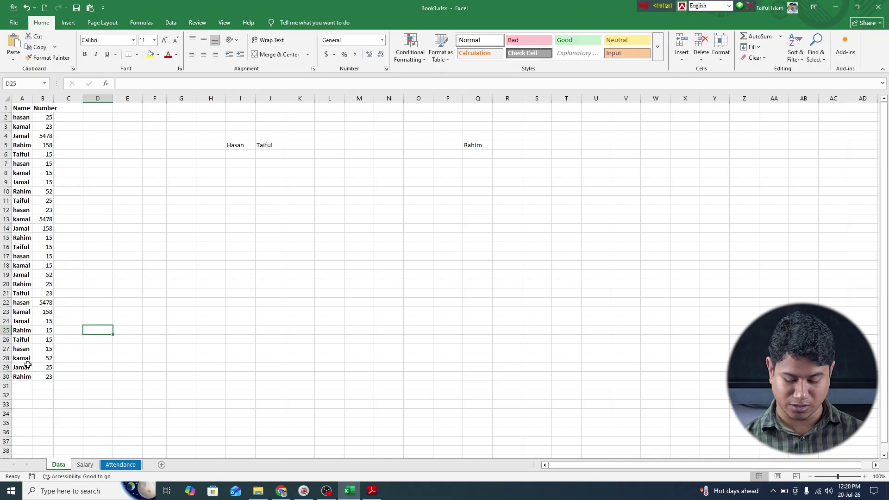
key(ctrl+End)
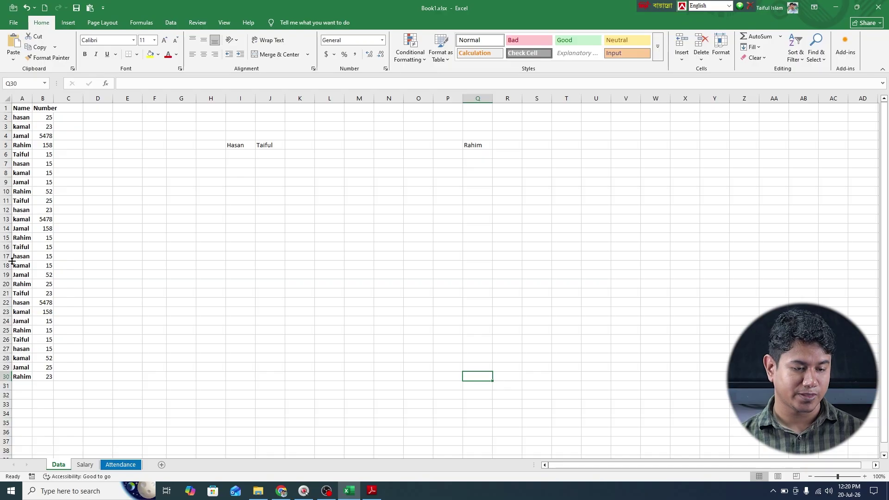
click(5, 376)
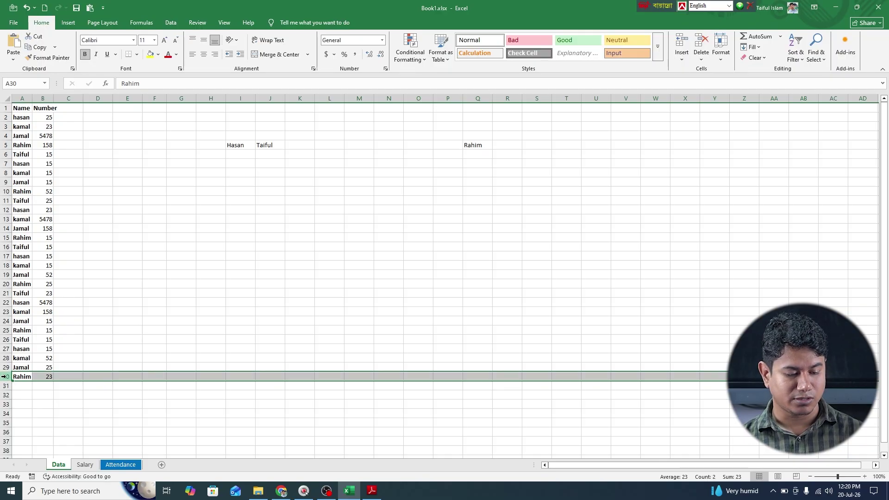
ctrl+click(478, 98)
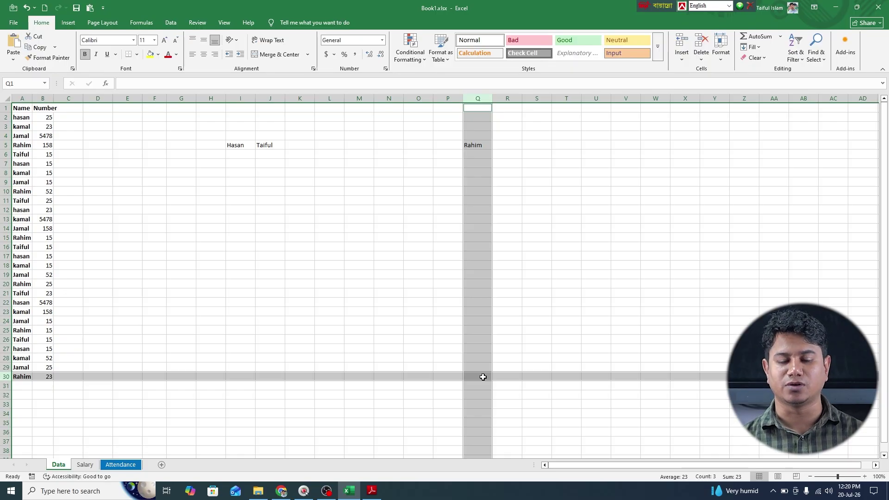
Check the lesson PDF in Adobe Reader for the arrow navigation shortcut, and clear the selection in Excel by choosing E14.
click(372, 491)
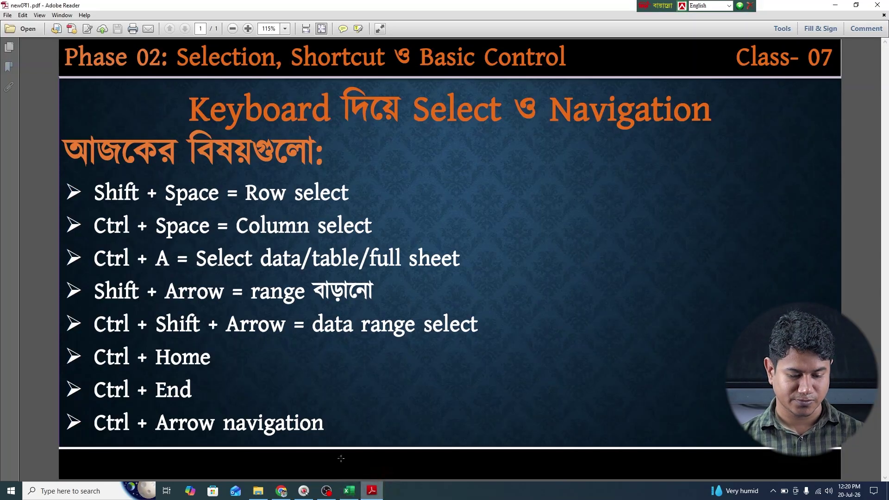
click(349, 491)
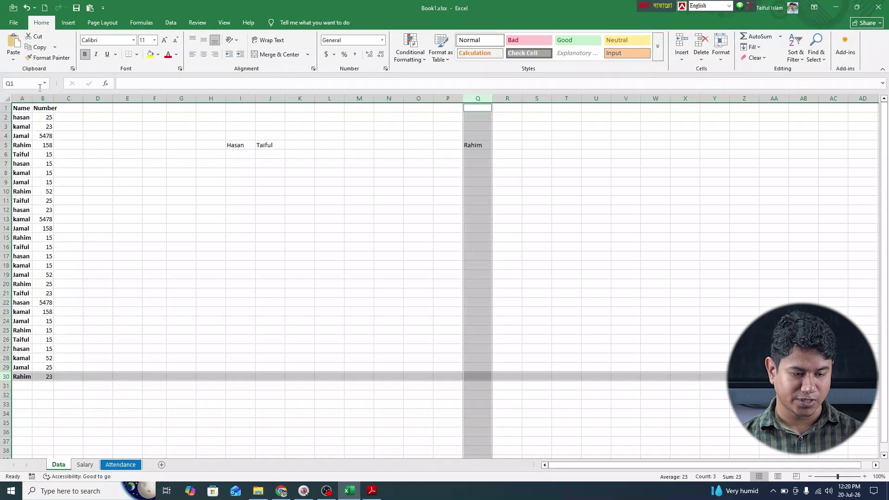
click(372, 491)
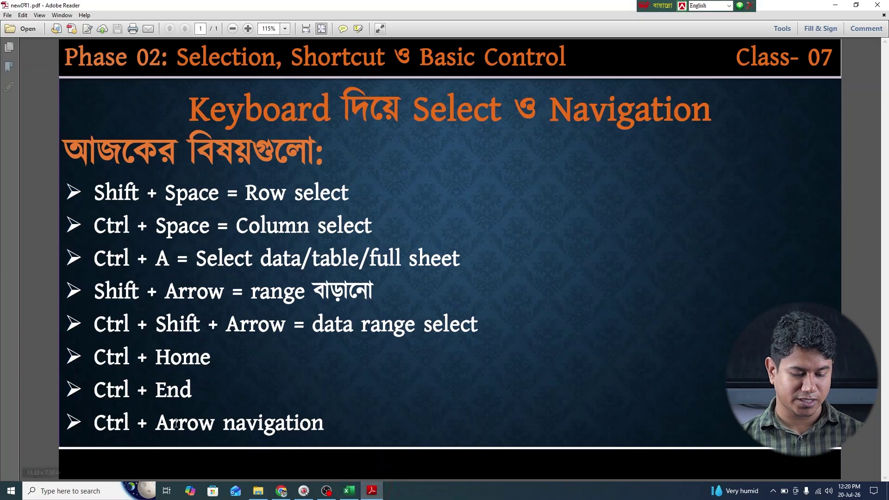
click(349, 491)
click(117, 226)
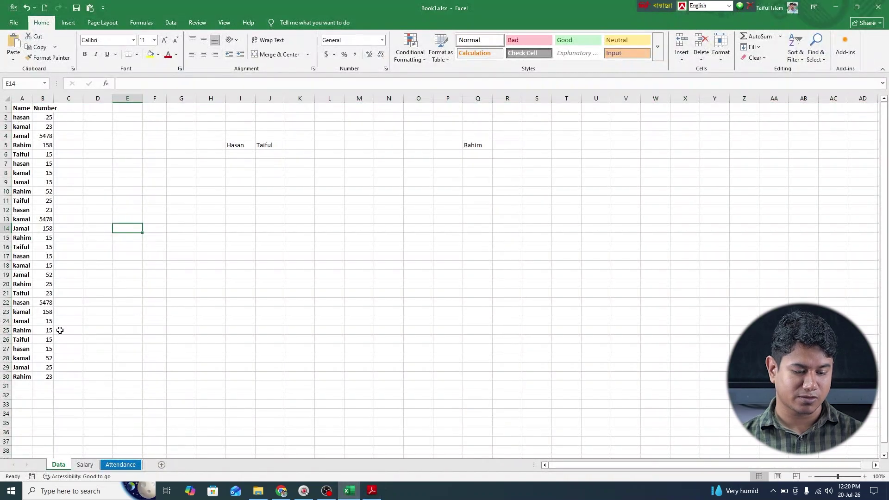
Jump from A30 through B30 to the sheet's last column at XFD30, and jump back to B30.
click(24, 377)
key(ctrl+Right)
key(ctrl+Right)
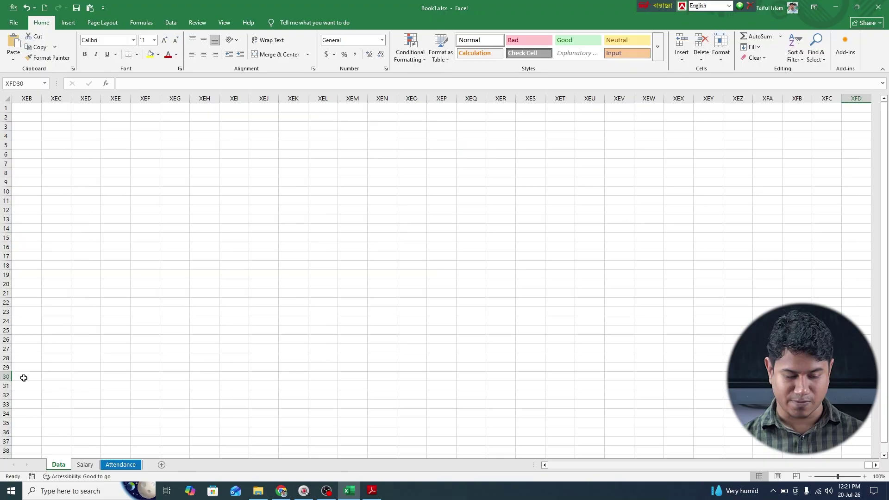
key(ctrl+Left)
key(ctrl+Left)
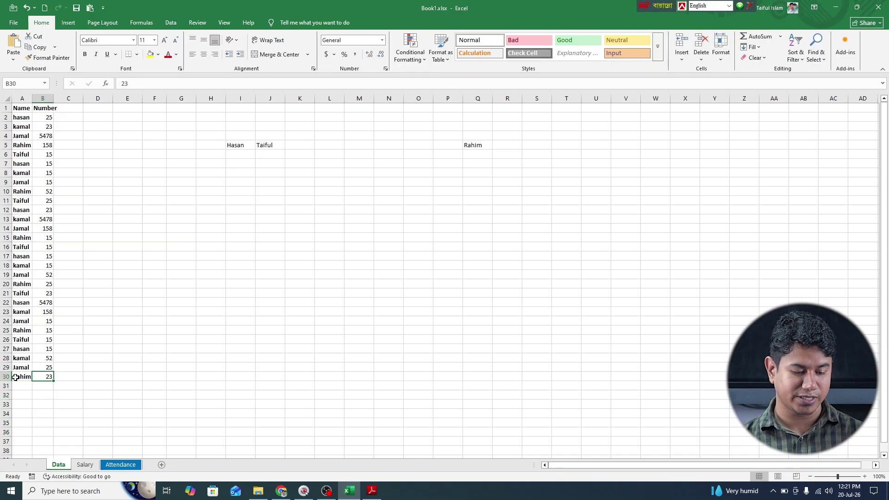
Jump from B30 to the end of the row at XFD30, and select the whole of row 30.
click(46, 377)
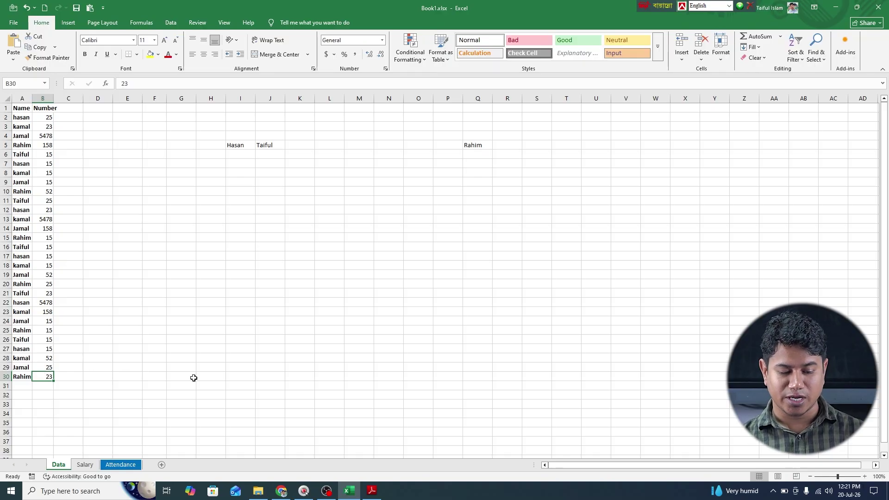
mouse_move(588, 466)
mouse_down()
mouse_move(670, 466)
mouse_move(588, 466)
mouse_up()
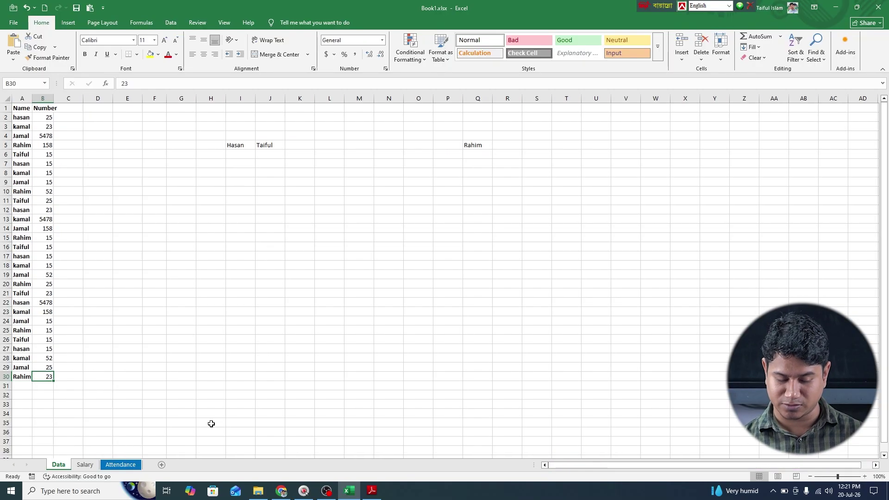
key(ctrl+Right)
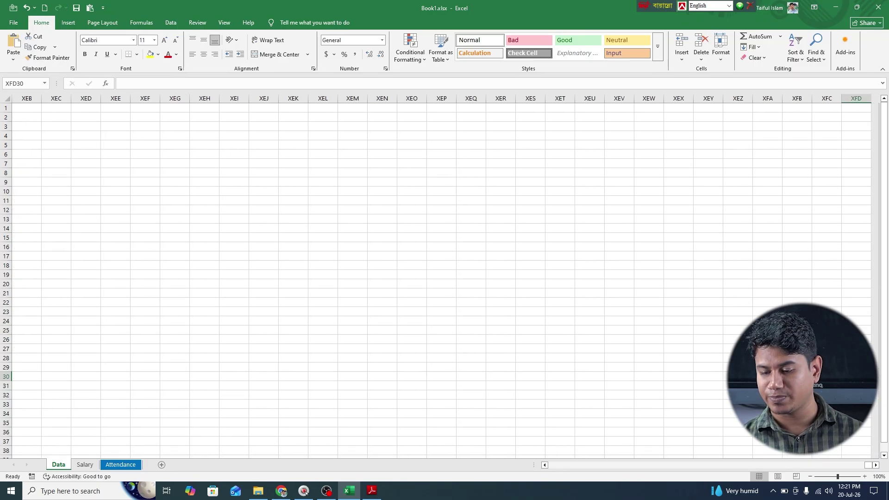
click(3, 377)
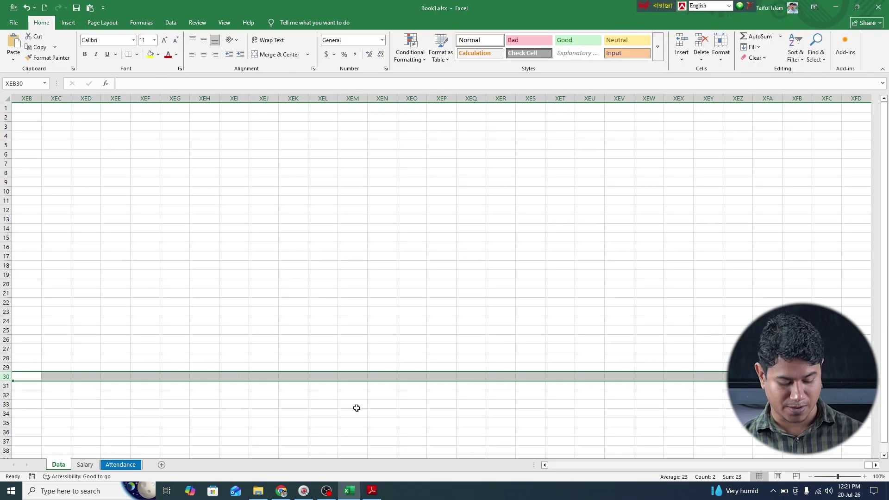
Return from row 30 to the sheet's first cell, A1, and switch to the lesson PDF in Adobe Reader.
key(ctrl+Home)
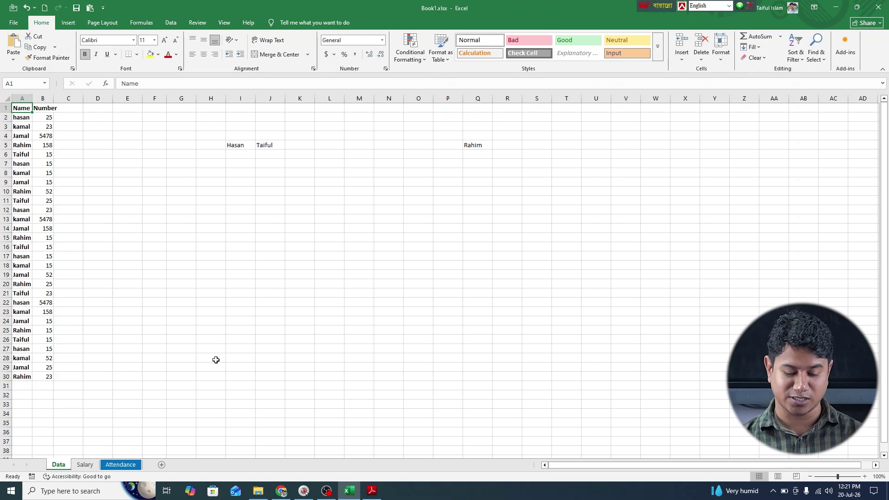
click(372, 490)
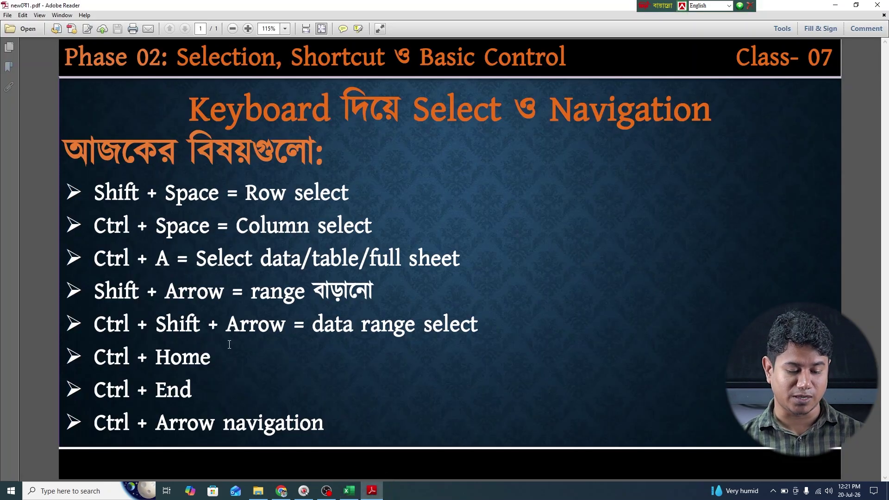